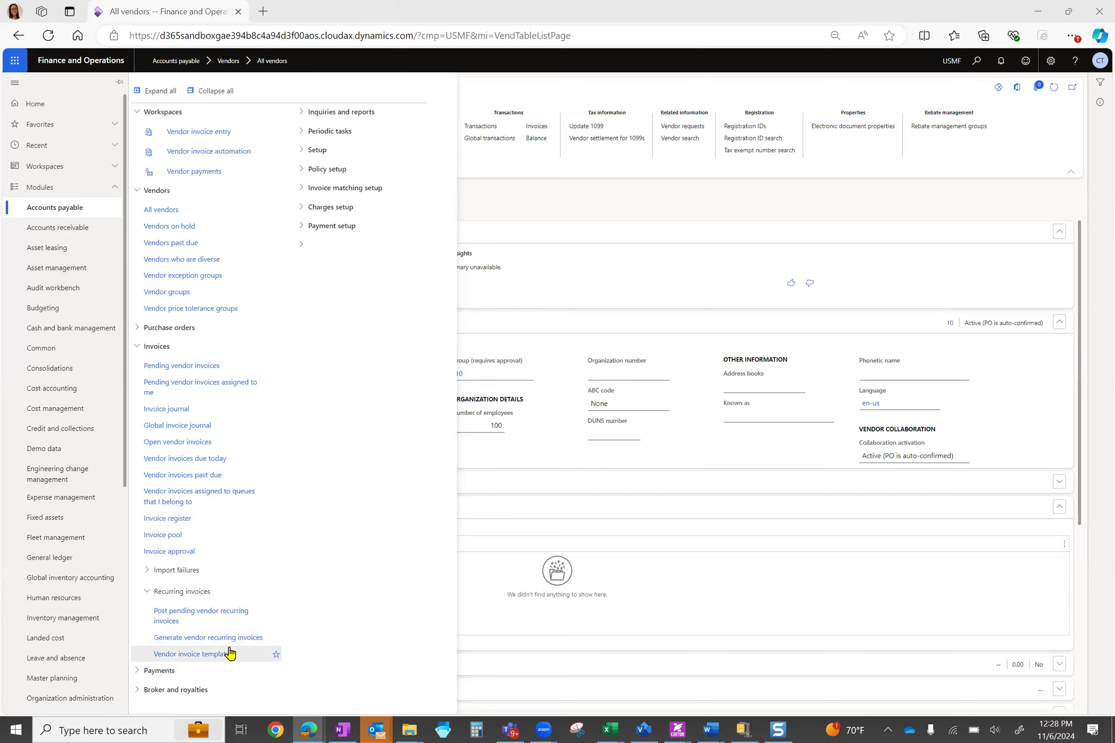
Step: Create a vendor invoice template named DR with the description Daily recur and posting profile GEN
click(226, 654)
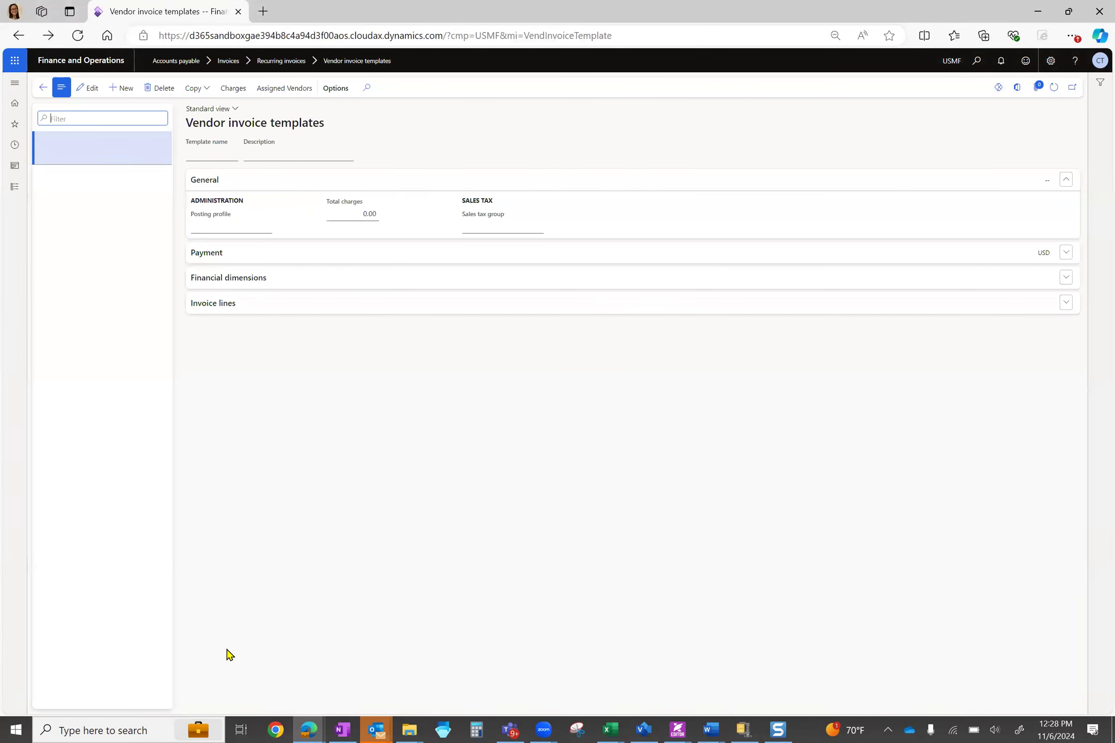
click(125, 89)
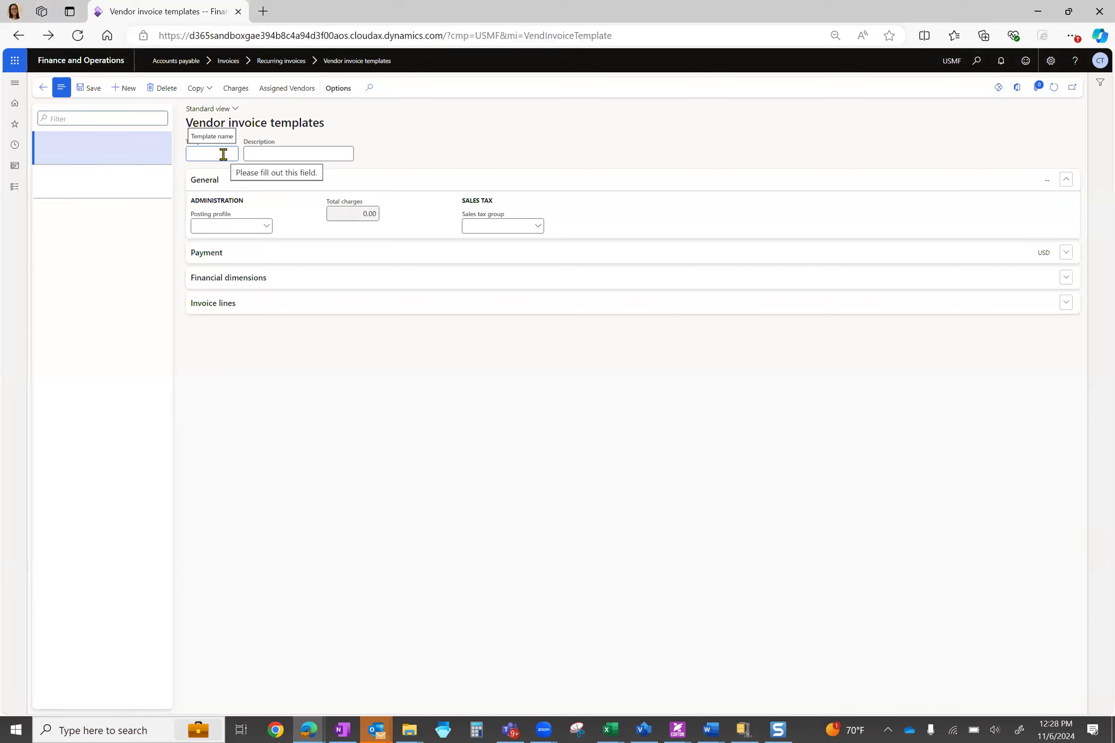
text(DR)
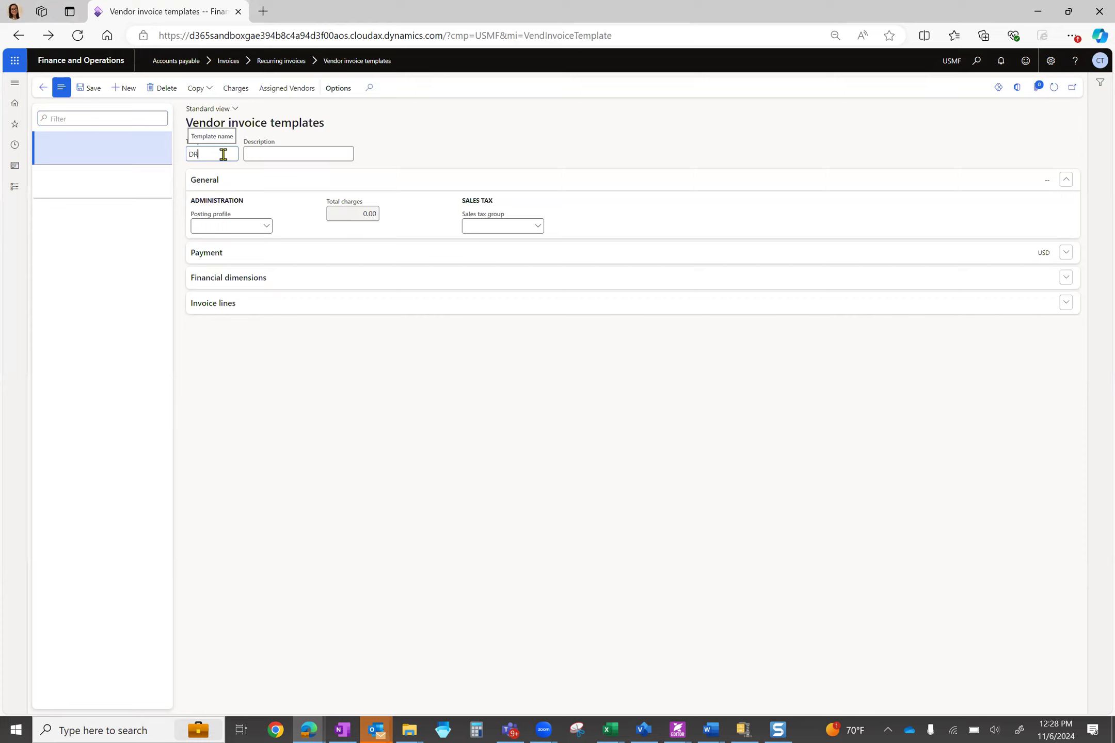
click(273, 155)
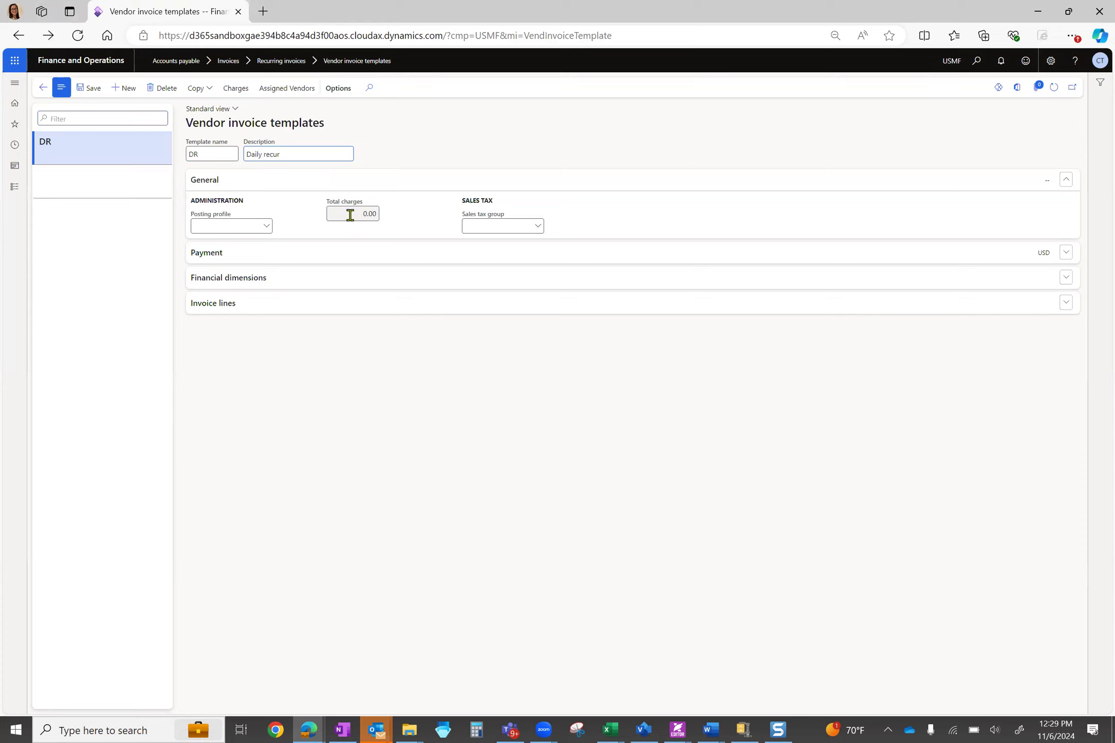
click(266, 227)
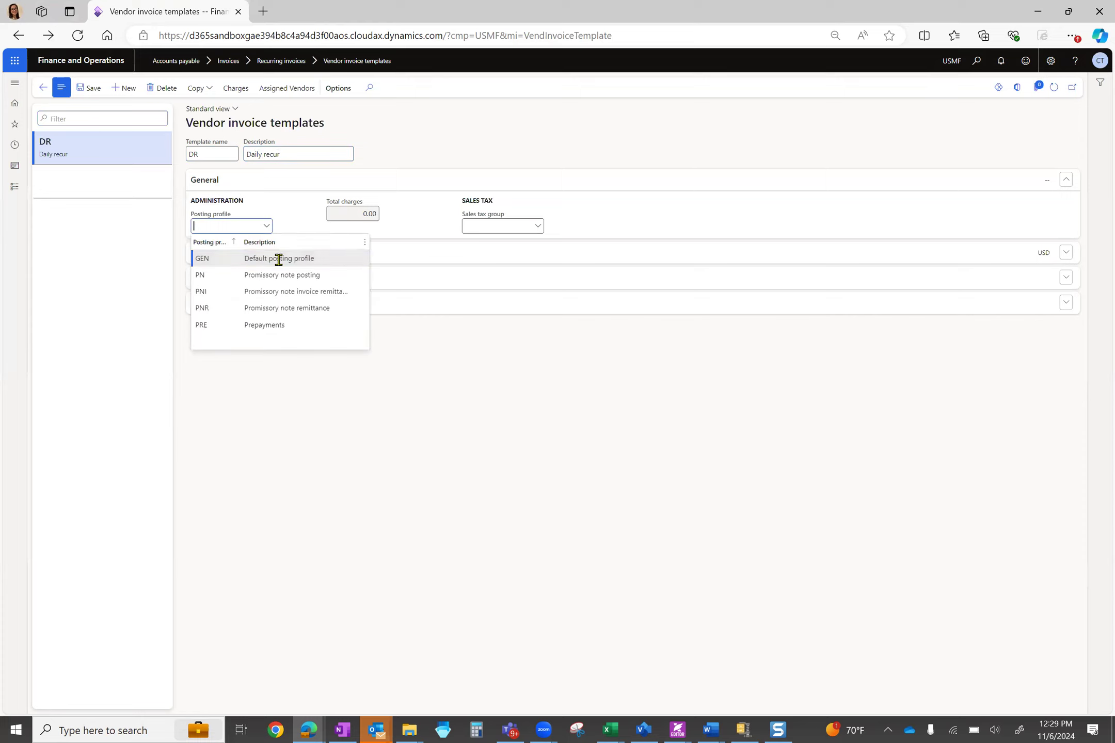
click(317, 258)
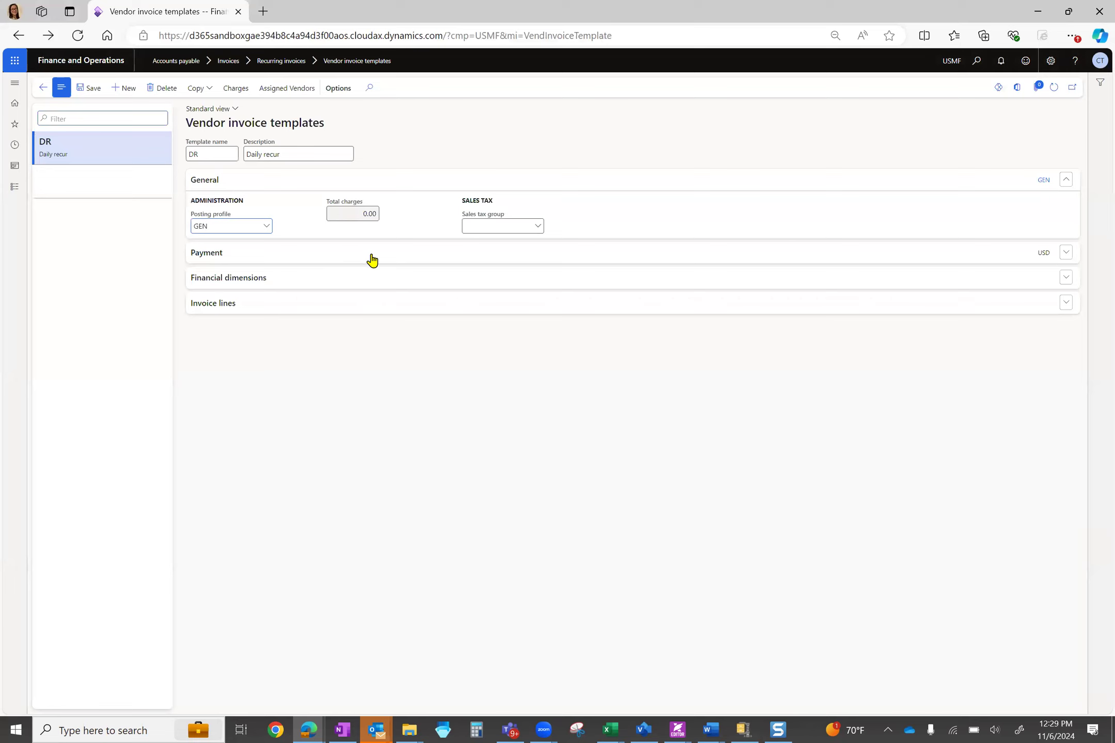
Step: Review the template's payment and financial dimension settings, and enter an invoice line described as service with a unit price of 25.00
click(1064, 252)
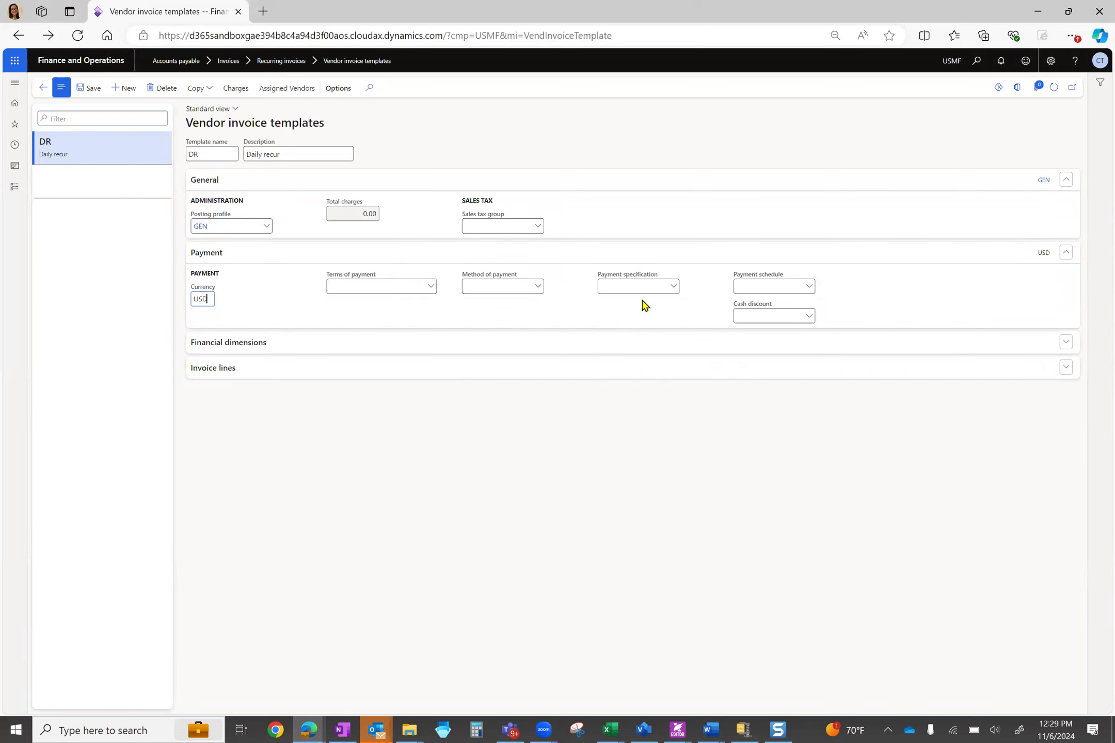
click(1059, 342)
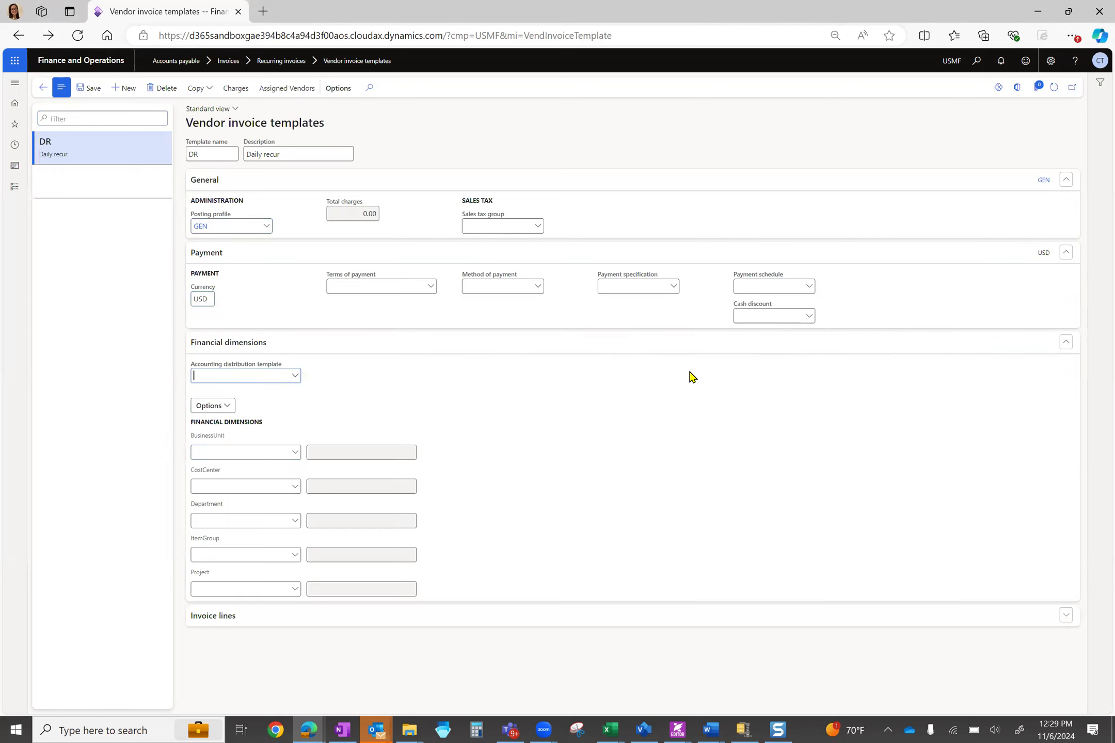
click(1066, 342)
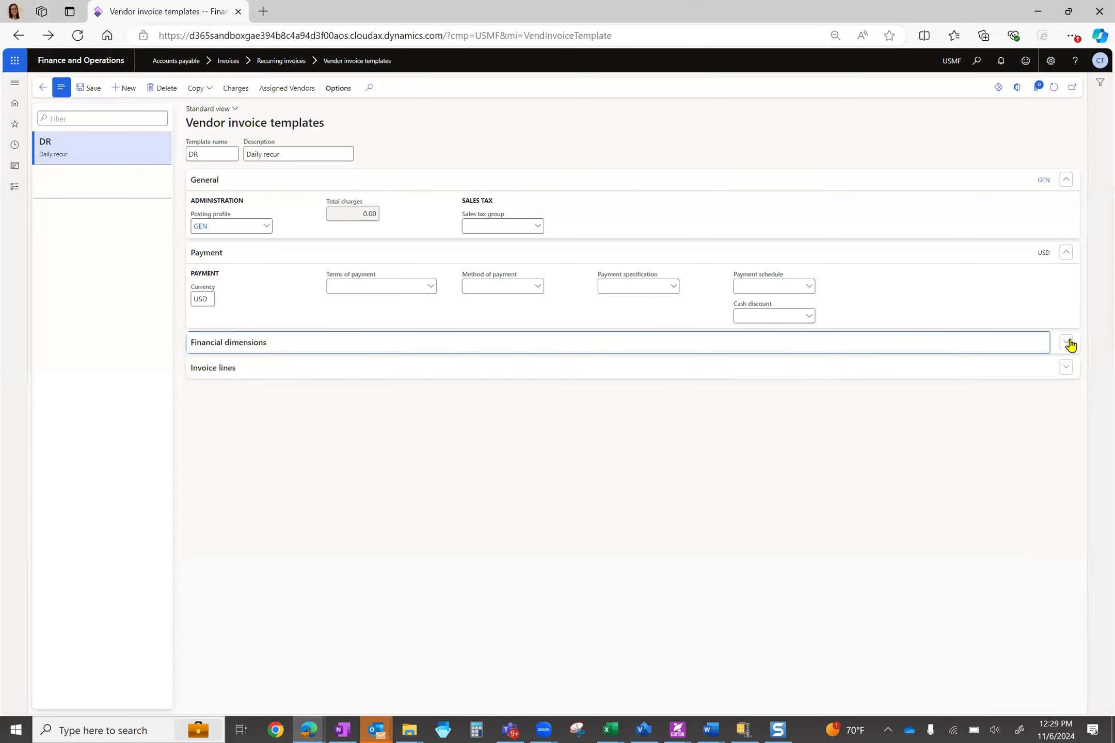
click(1063, 366)
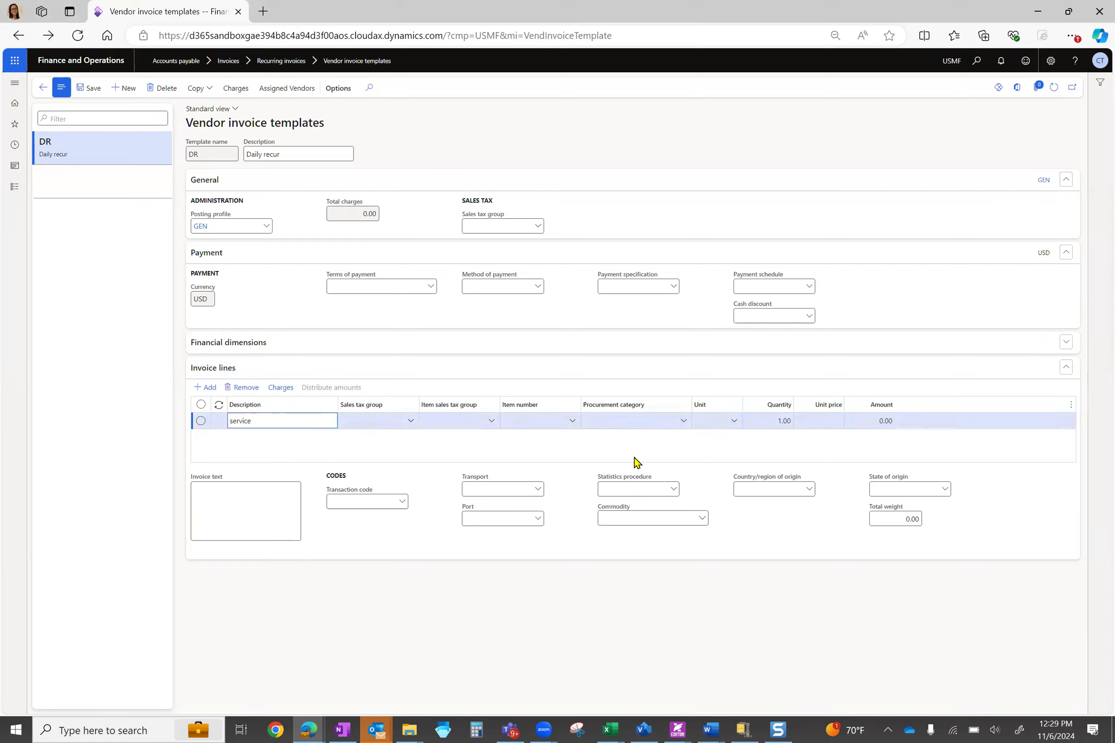
click(818, 420)
click(880, 443)
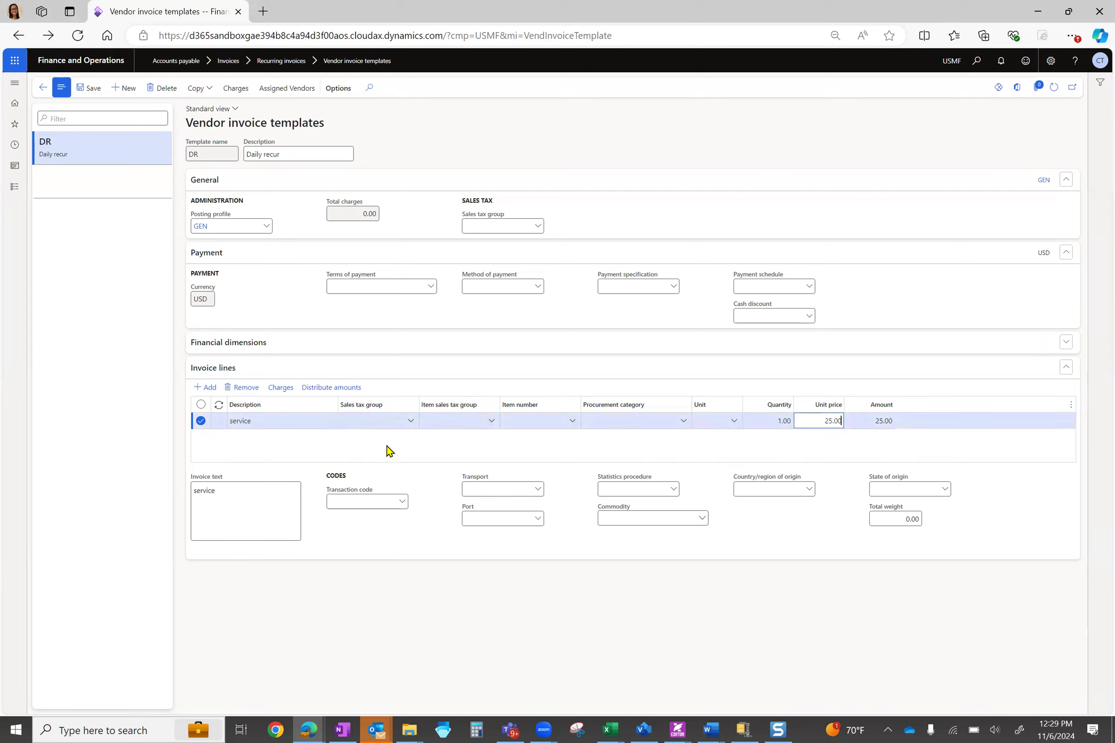
Step: Try adding a second invoice line for item C0001, and remove that line from the template
click(207, 390)
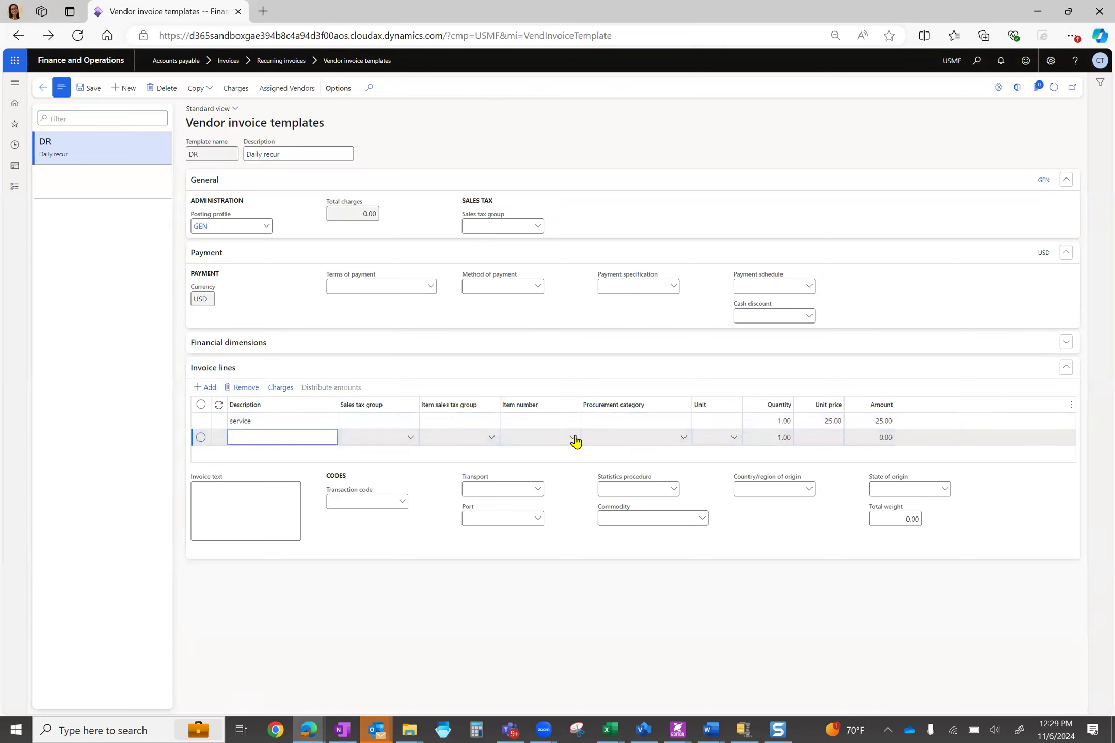
click(572, 438)
click(573, 438)
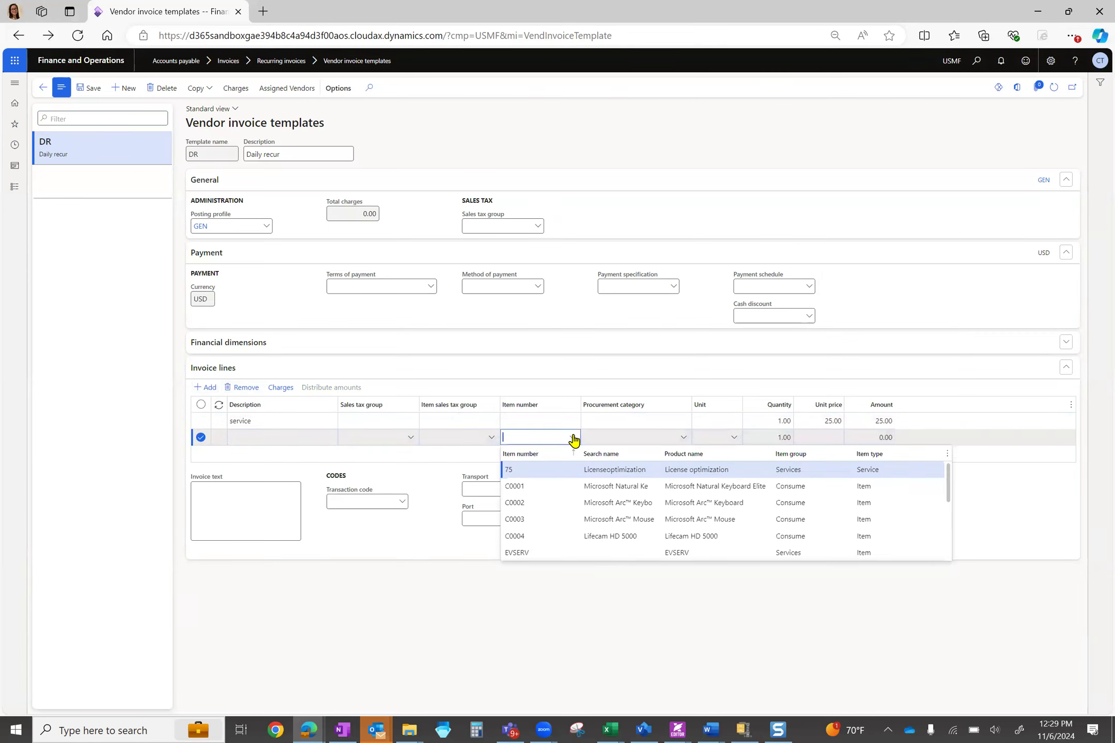
click(550, 487)
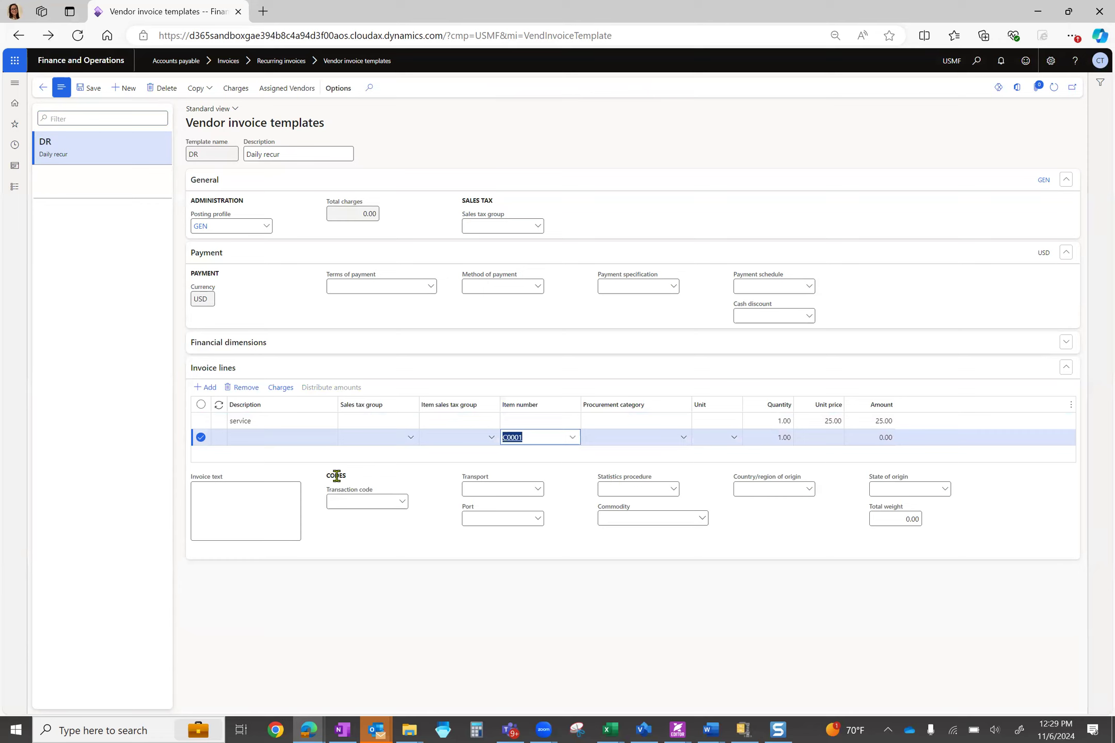
click(238, 387)
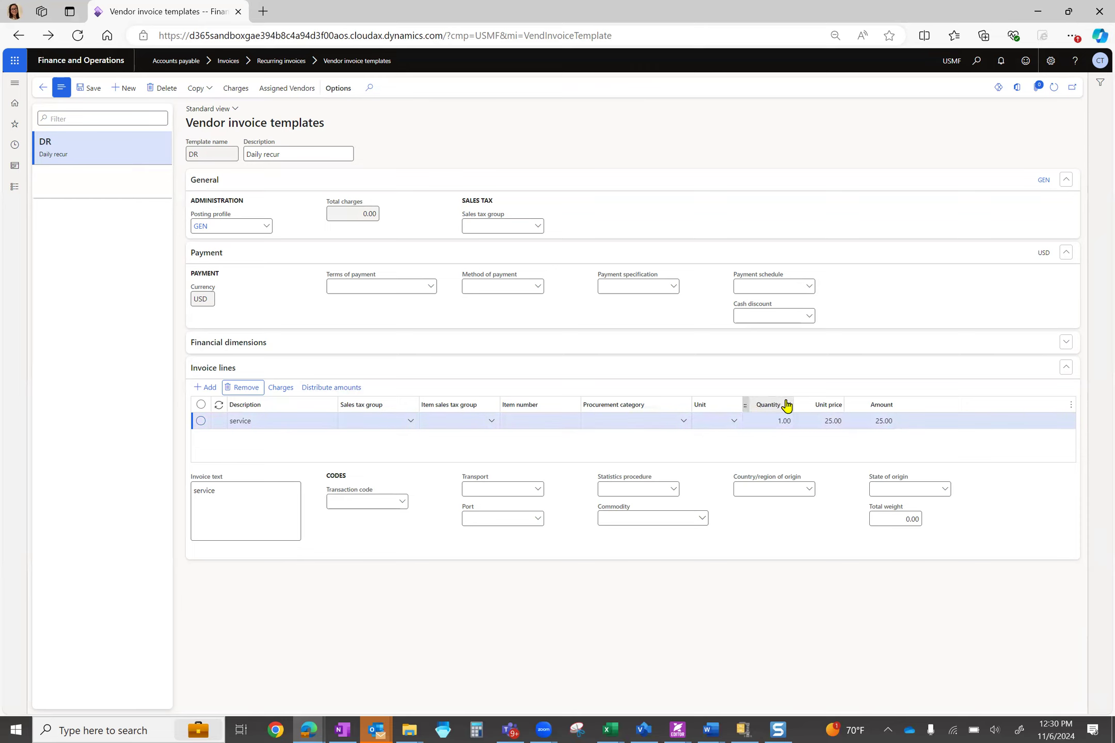
Step: Save the invoice template and open the All vendors list in Accounts payable
click(94, 89)
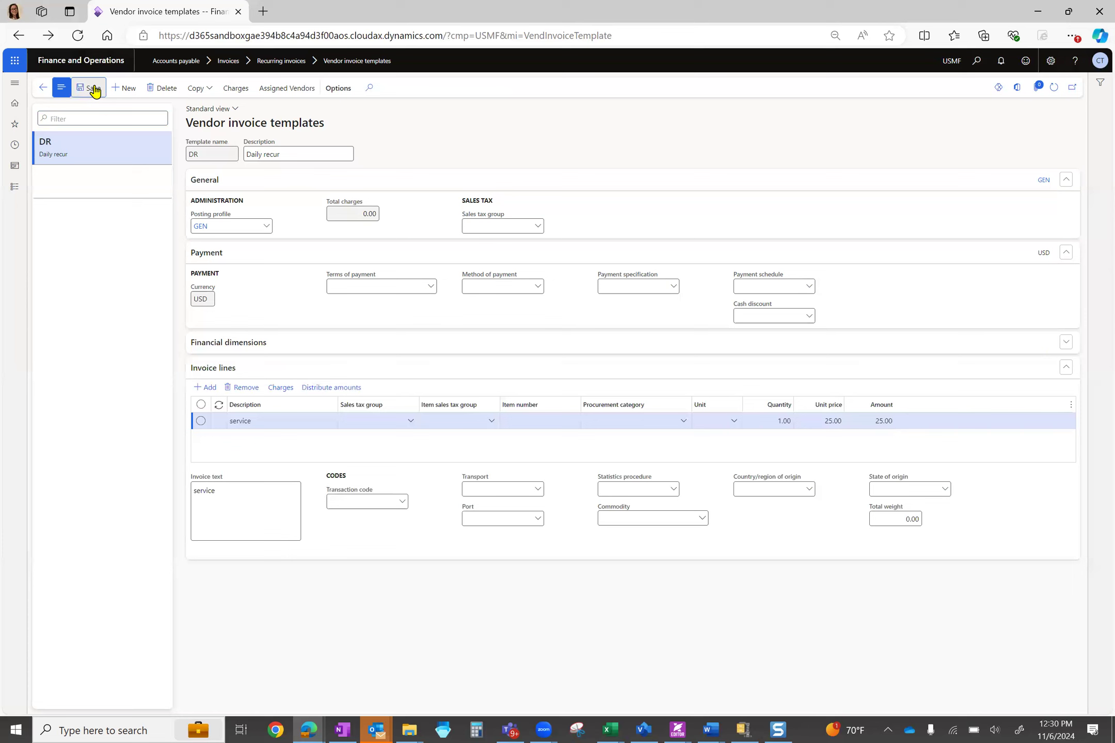
click(14, 186)
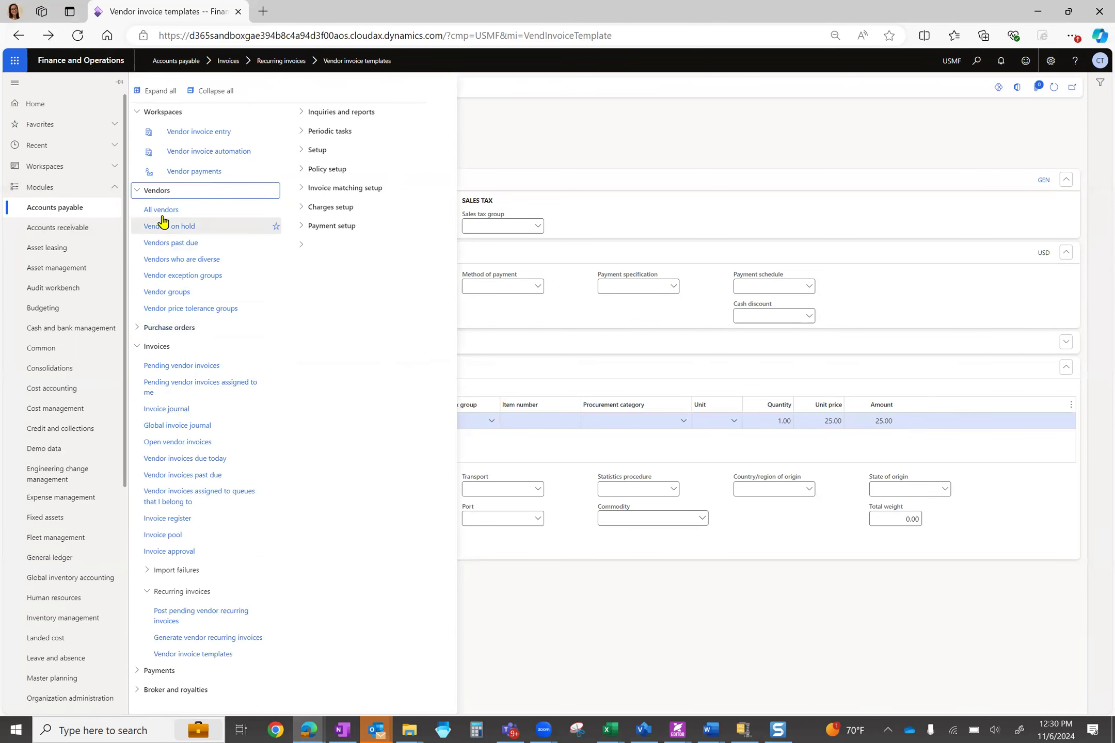
click(209, 93)
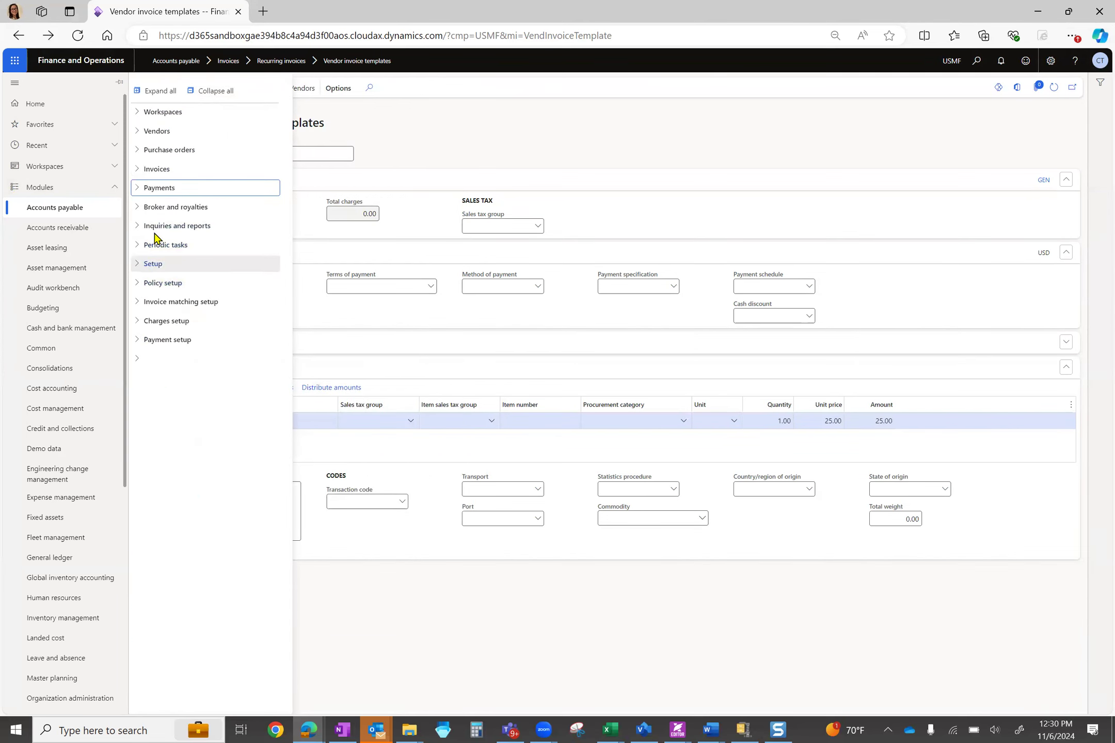
click(140, 172)
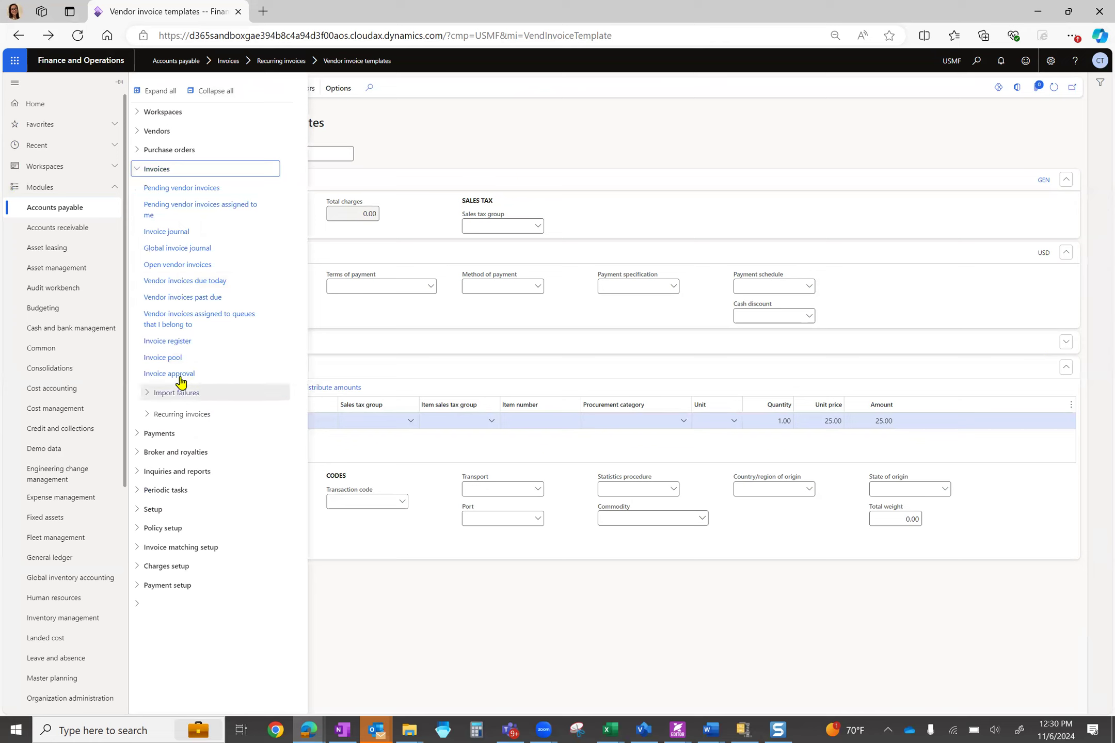
click(147, 412)
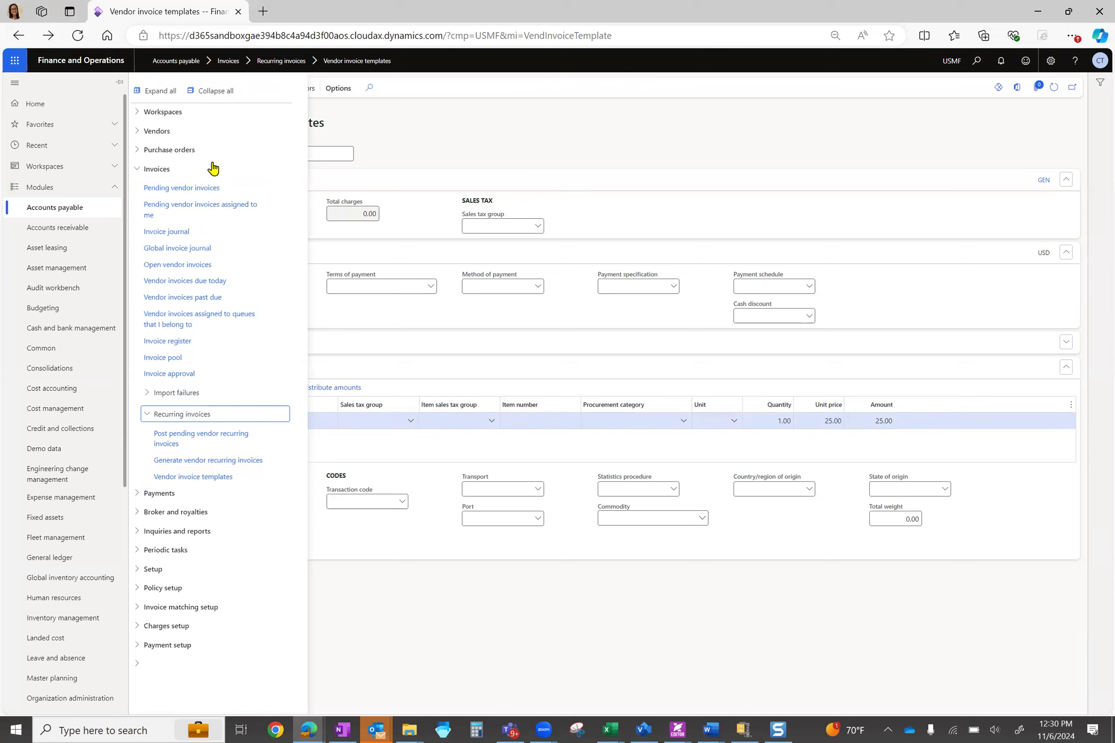
click(162, 133)
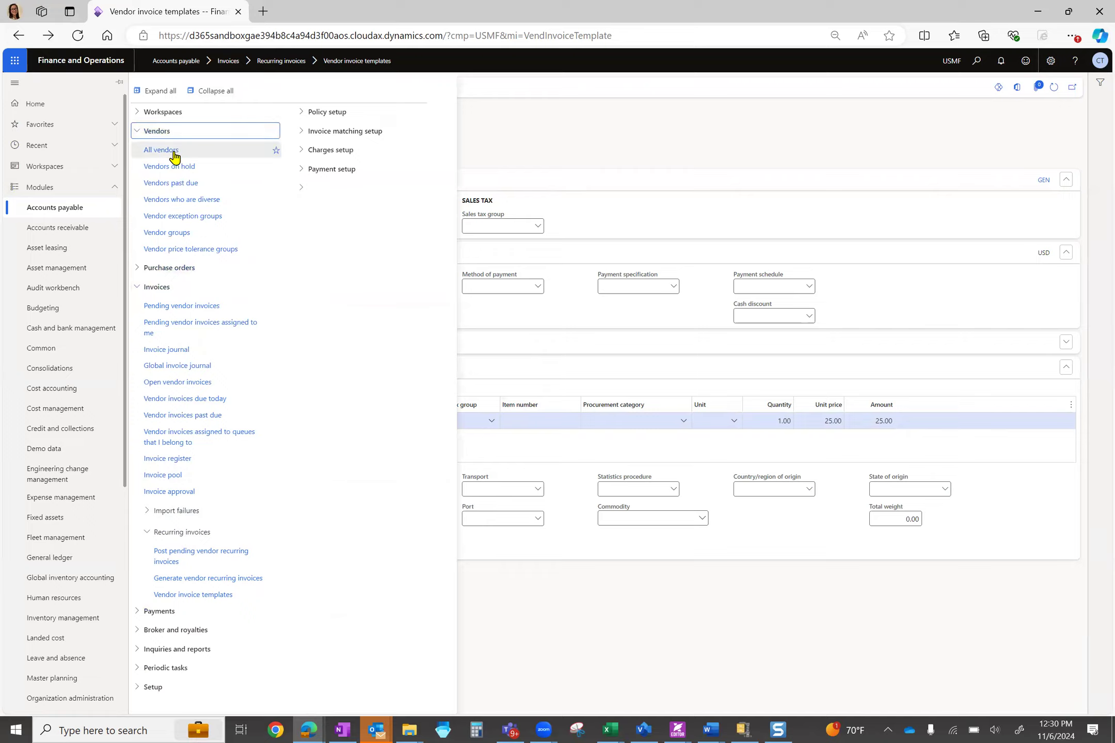
click(166, 150)
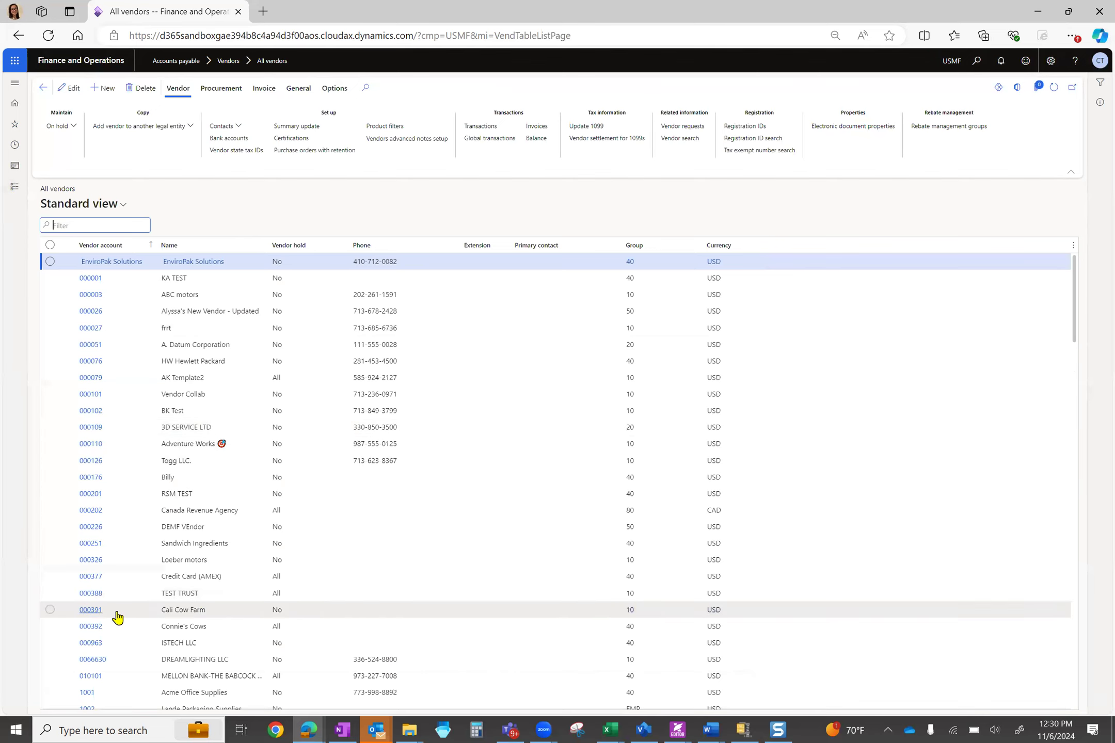
Step: Create a recurring invoice record for the vendor Cali Cow Farm using the DR template
click(50, 610)
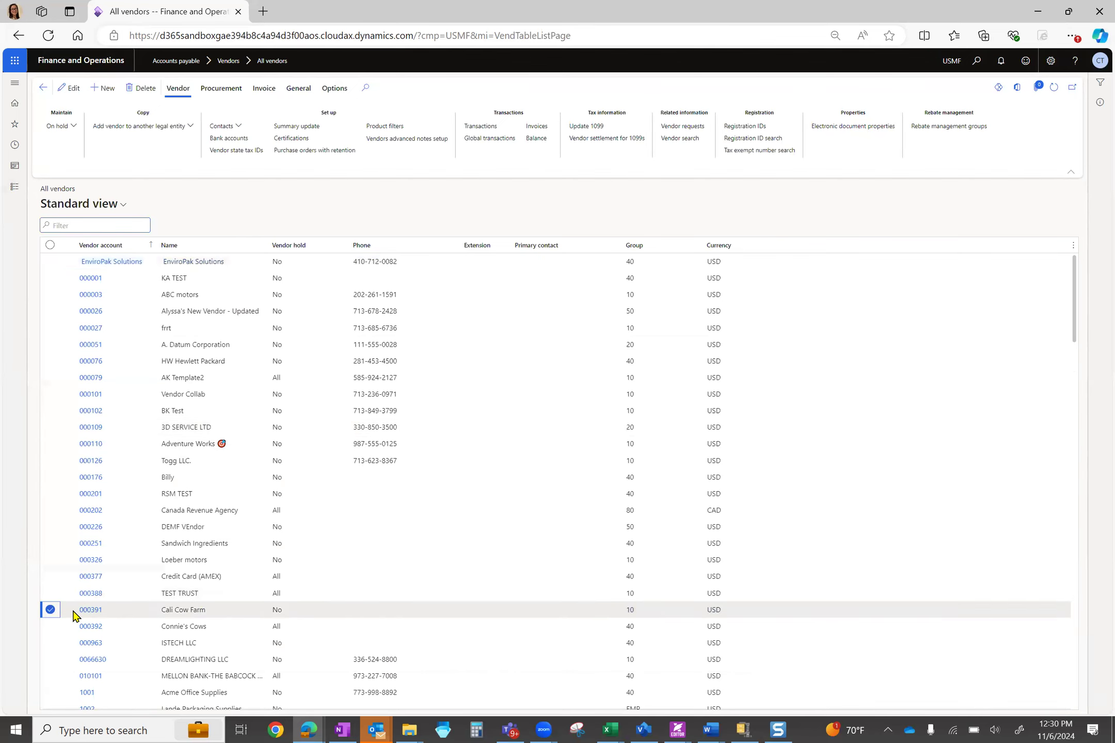
click(263, 99)
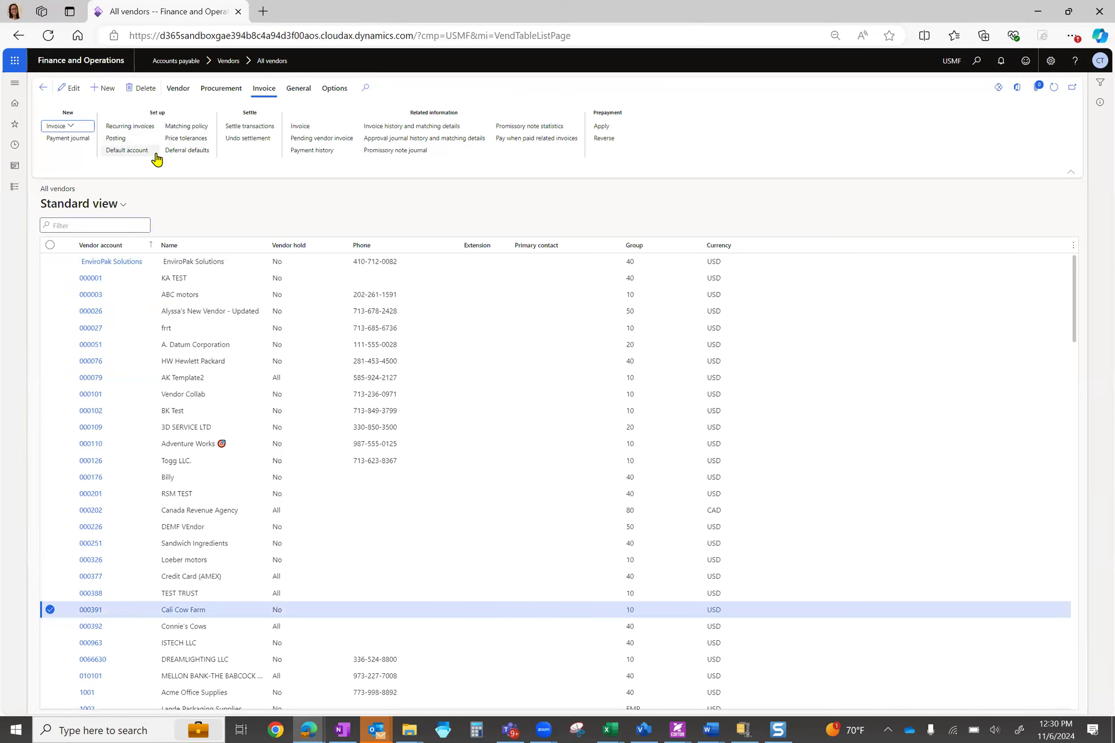
click(146, 131)
click(122, 89)
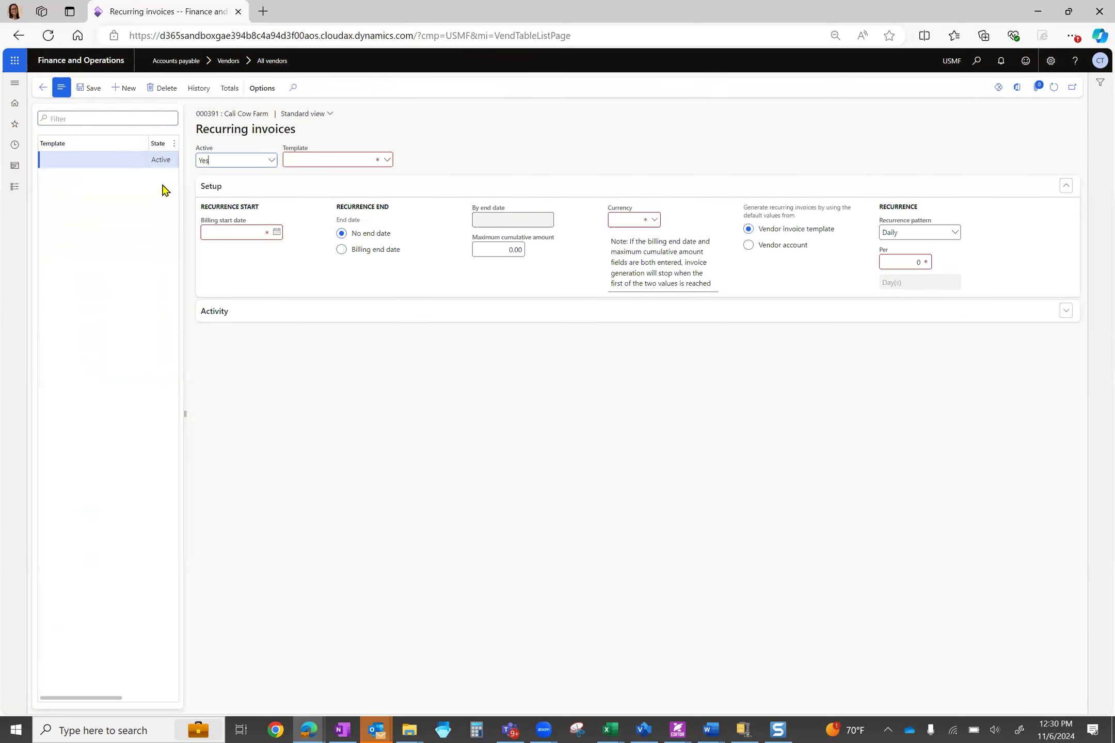
click(384, 161)
click(386, 164)
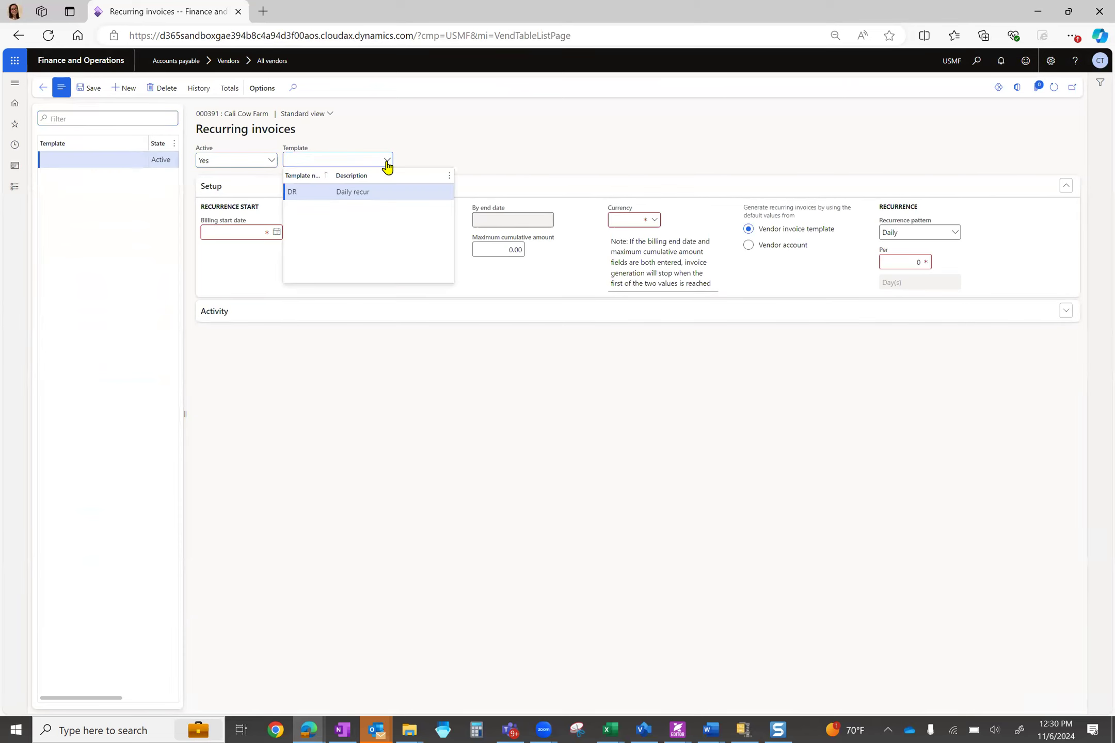
click(373, 200)
Step: Set the recurring invoice's billing start date to 11/6/2024 and its recurrence interval to 1
click(277, 233)
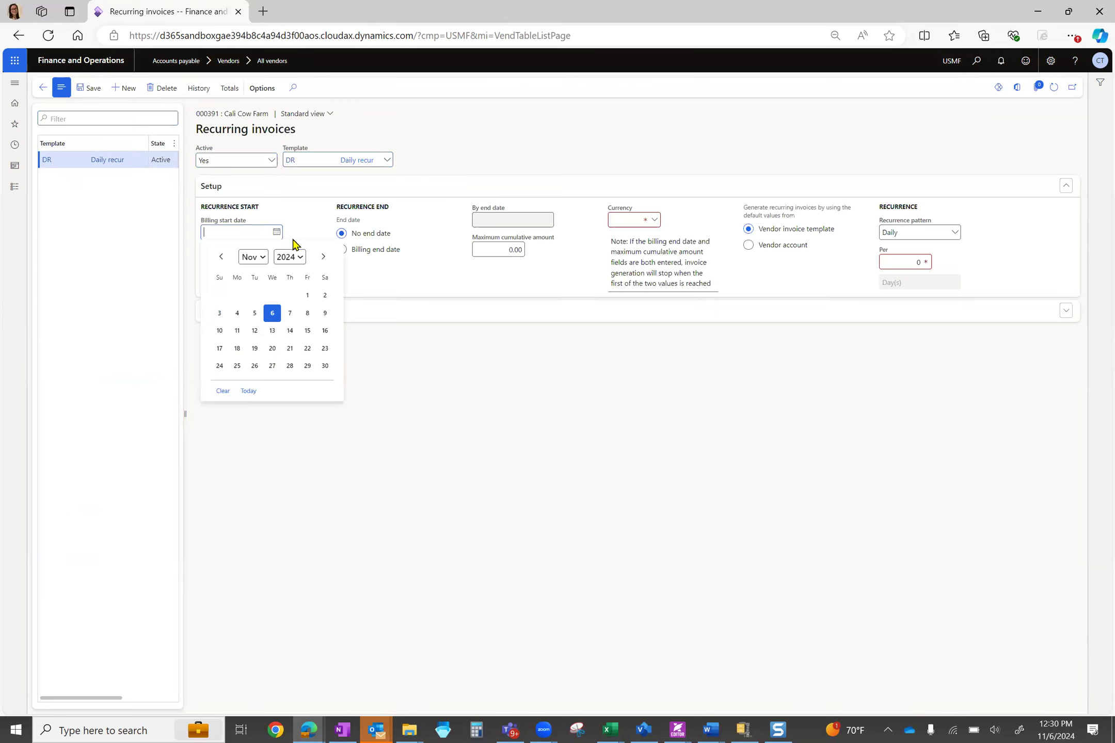
click(273, 312)
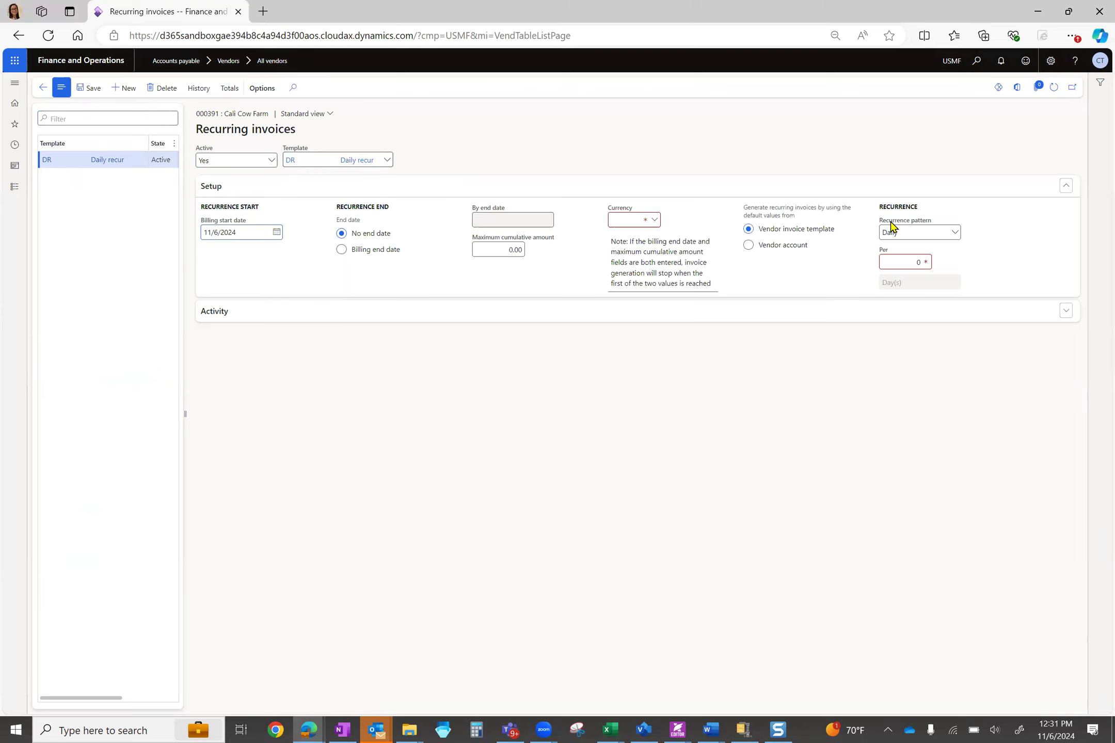
click(907, 261)
text(1)
Step: Switch the recurrence pattern to Monthly and set it back to Daily
click(953, 234)
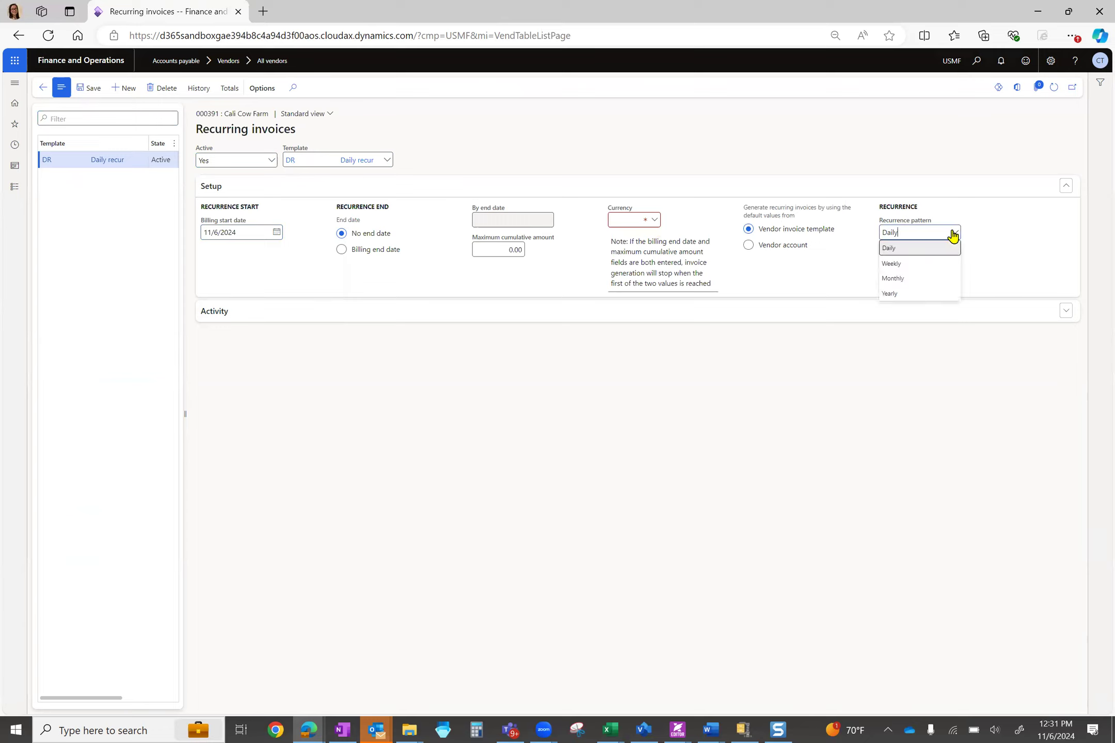
click(904, 279)
click(954, 235)
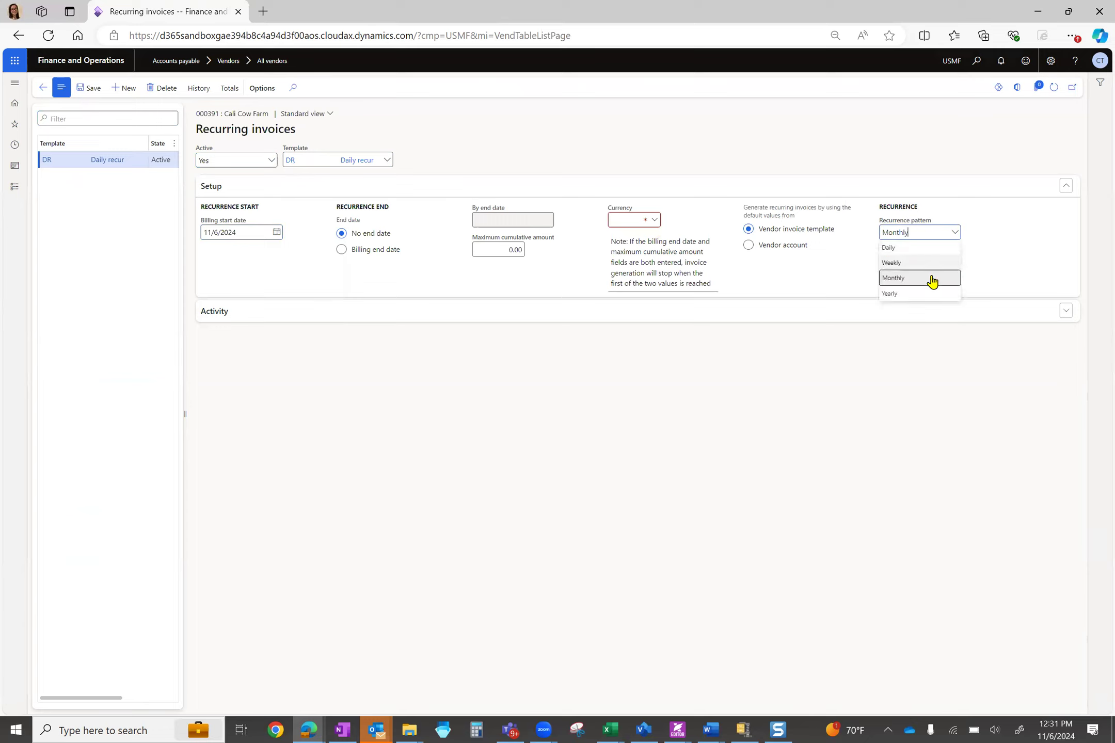
click(954, 235)
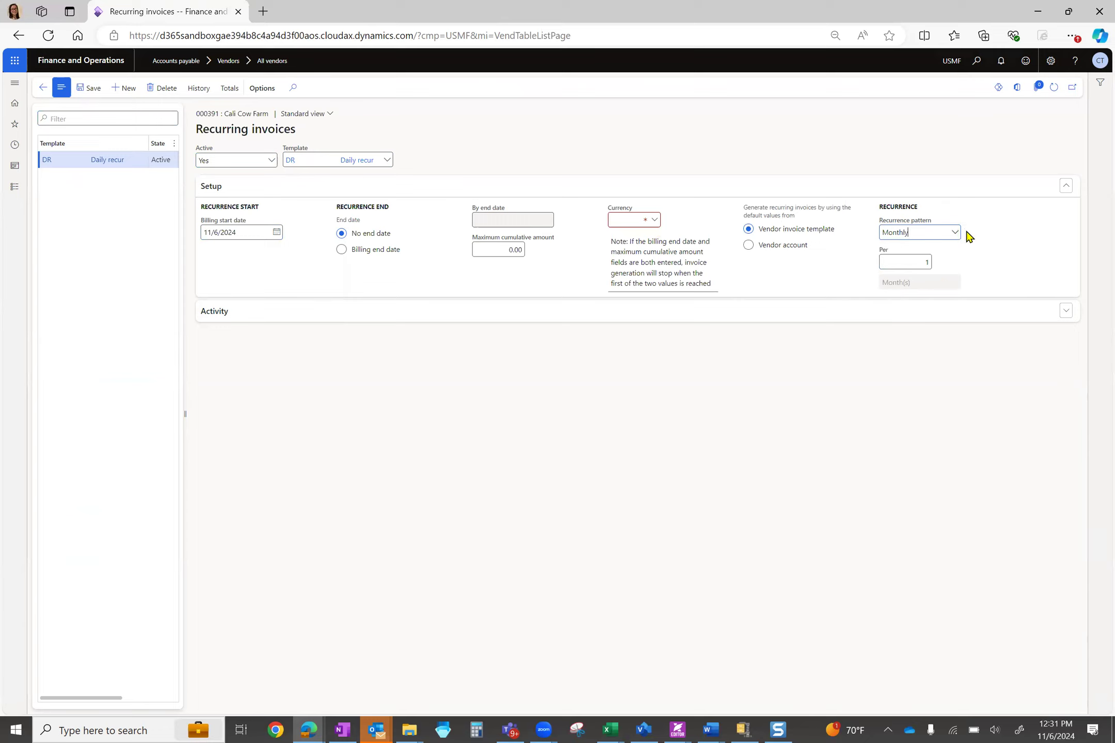
click(957, 235)
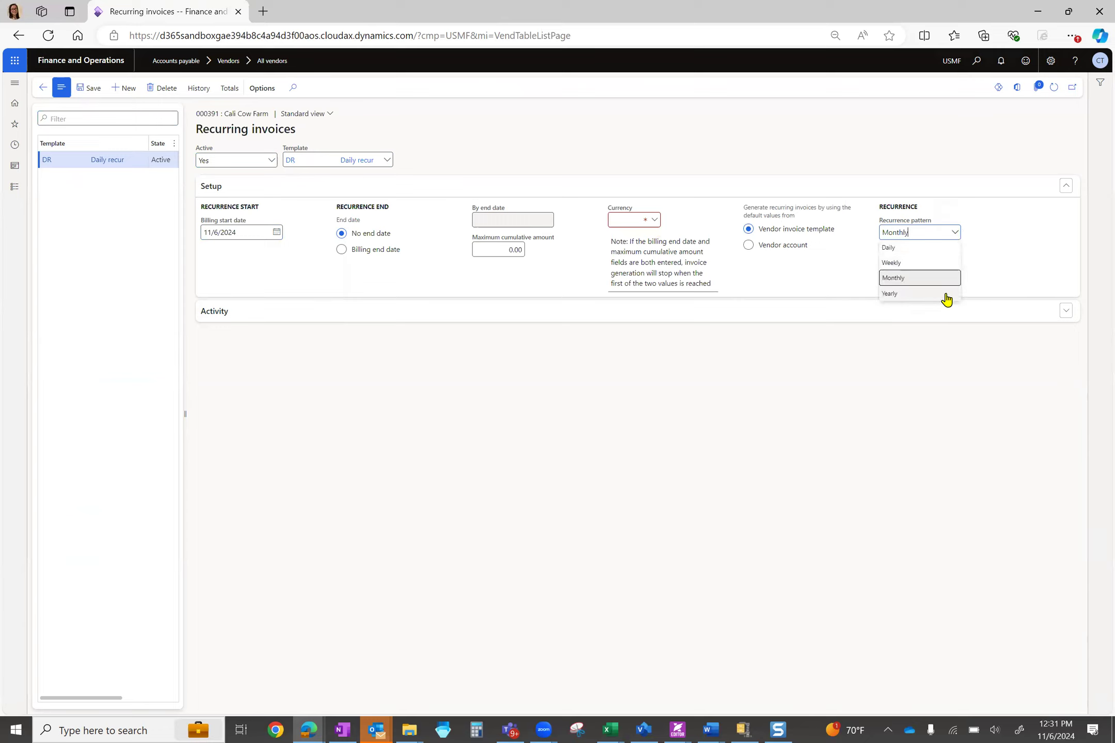
click(947, 248)
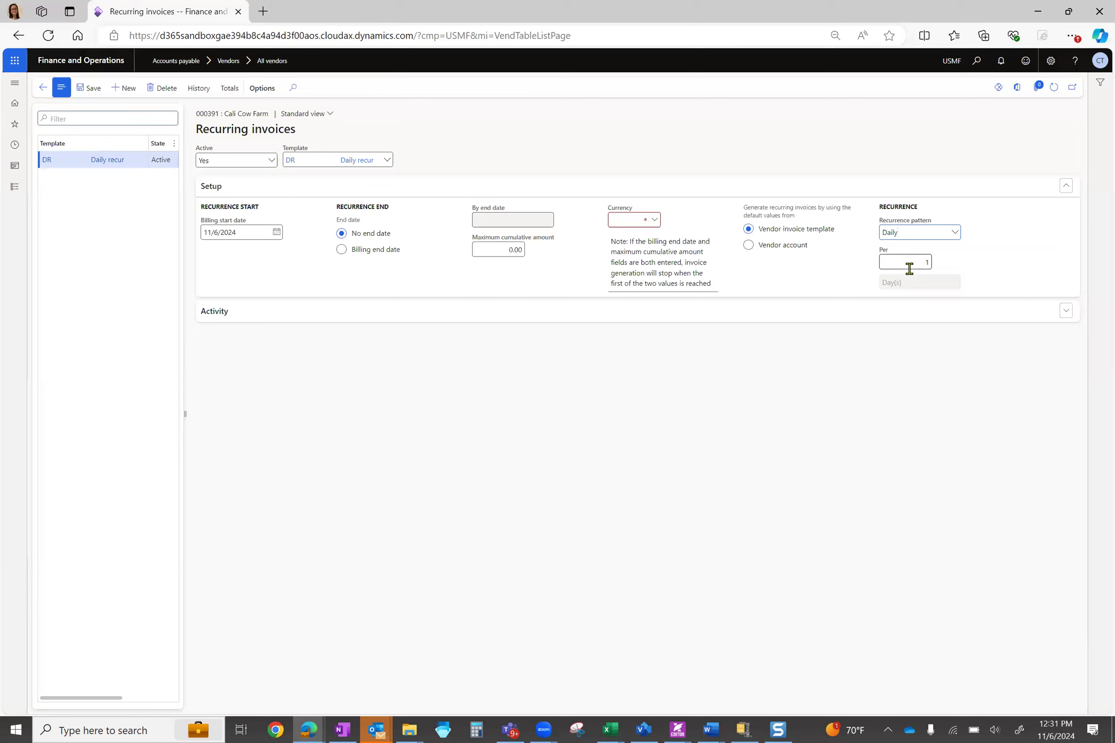
Step: Set the recurring invoice's currency to USD and save the record
click(654, 220)
text(USD)
click(642, 255)
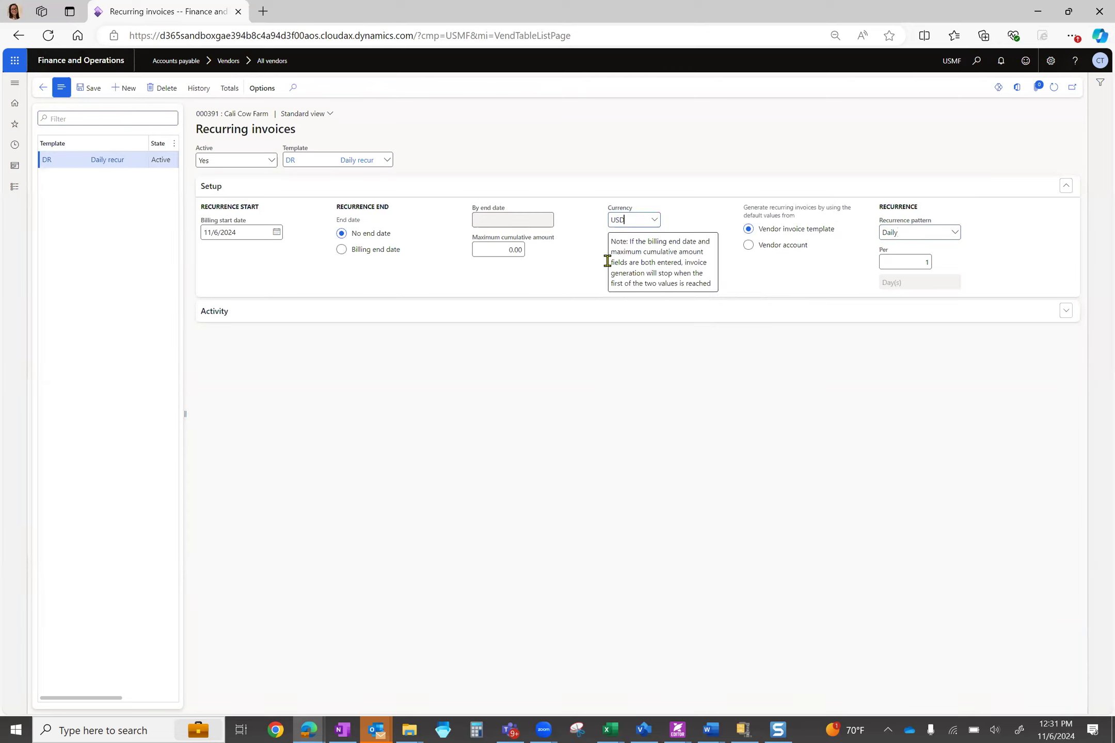
click(98, 88)
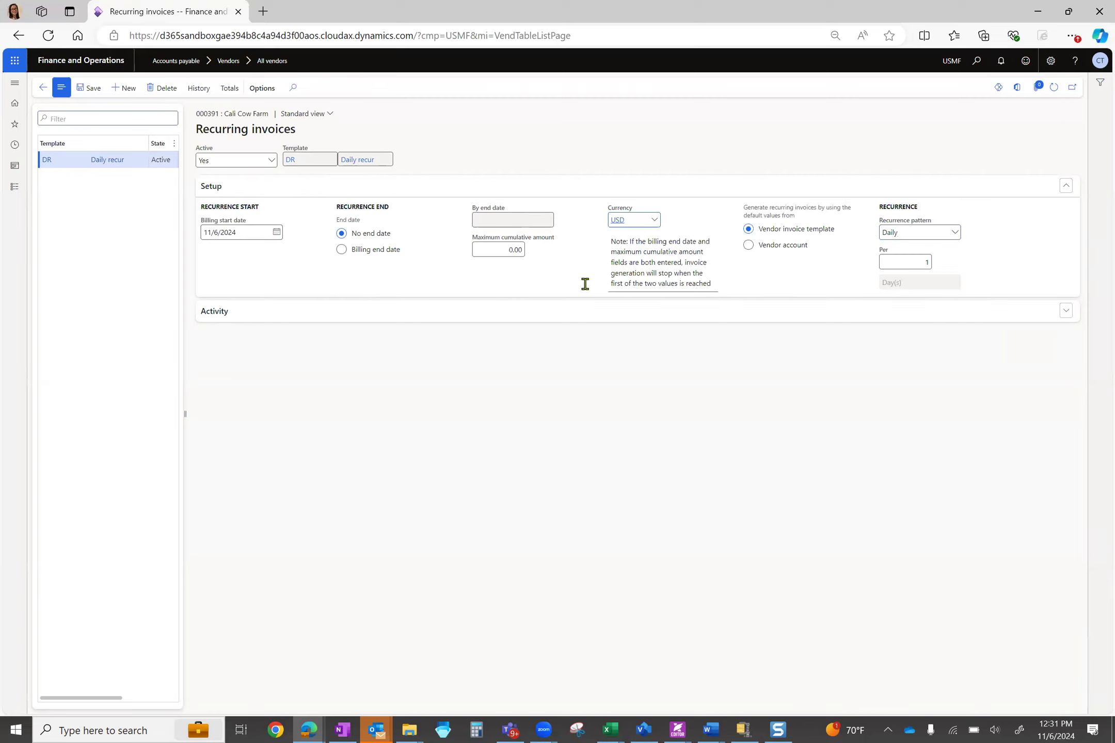
Step: Start a vendor recurring invoice generation with invoice date 11/6/2024 and generation date 11/8/2024
click(14, 186)
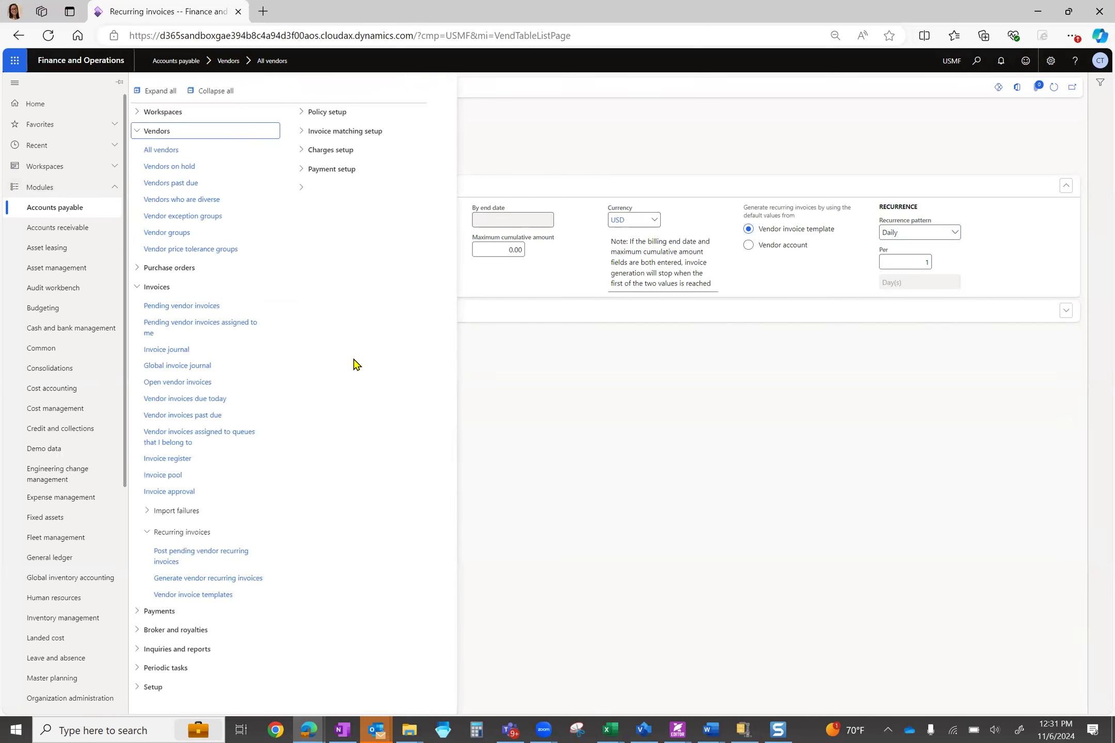
click(136, 131)
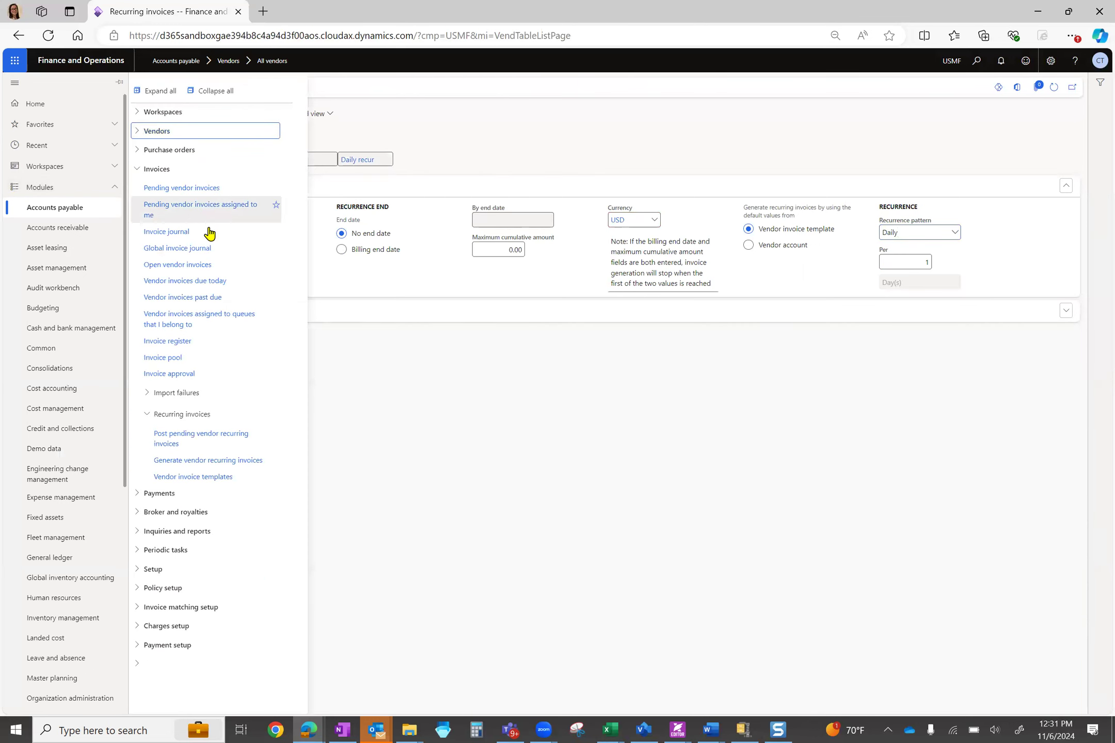
click(212, 461)
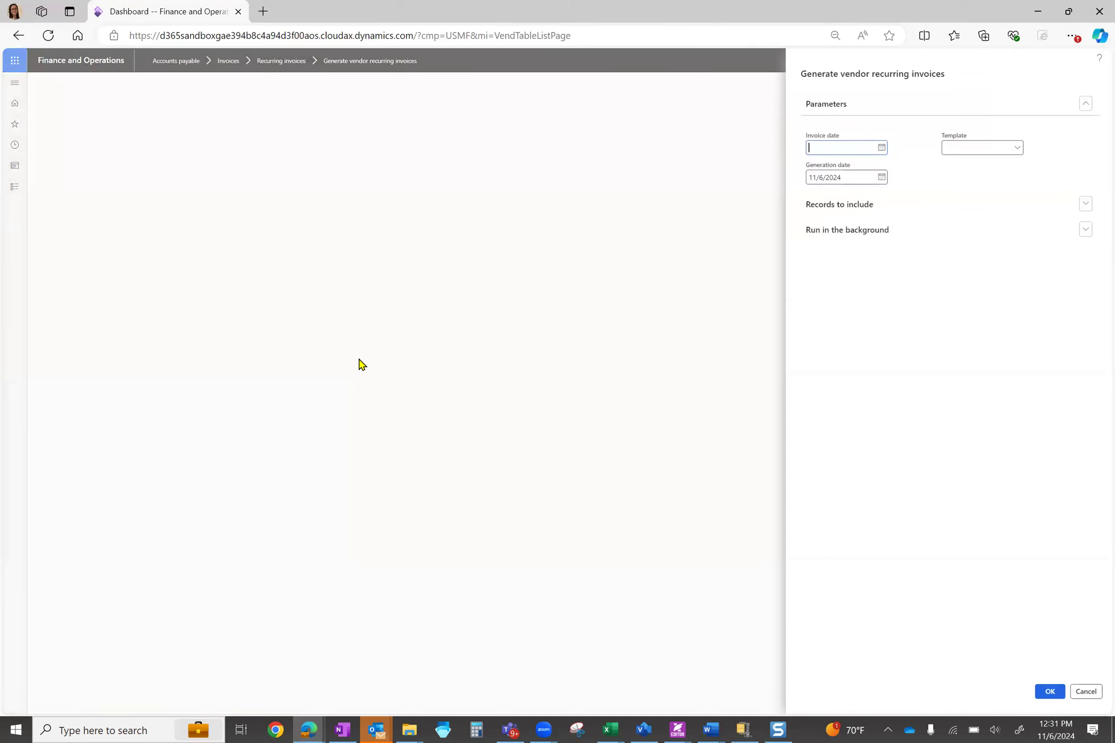
click(881, 148)
click(875, 228)
click(881, 177)
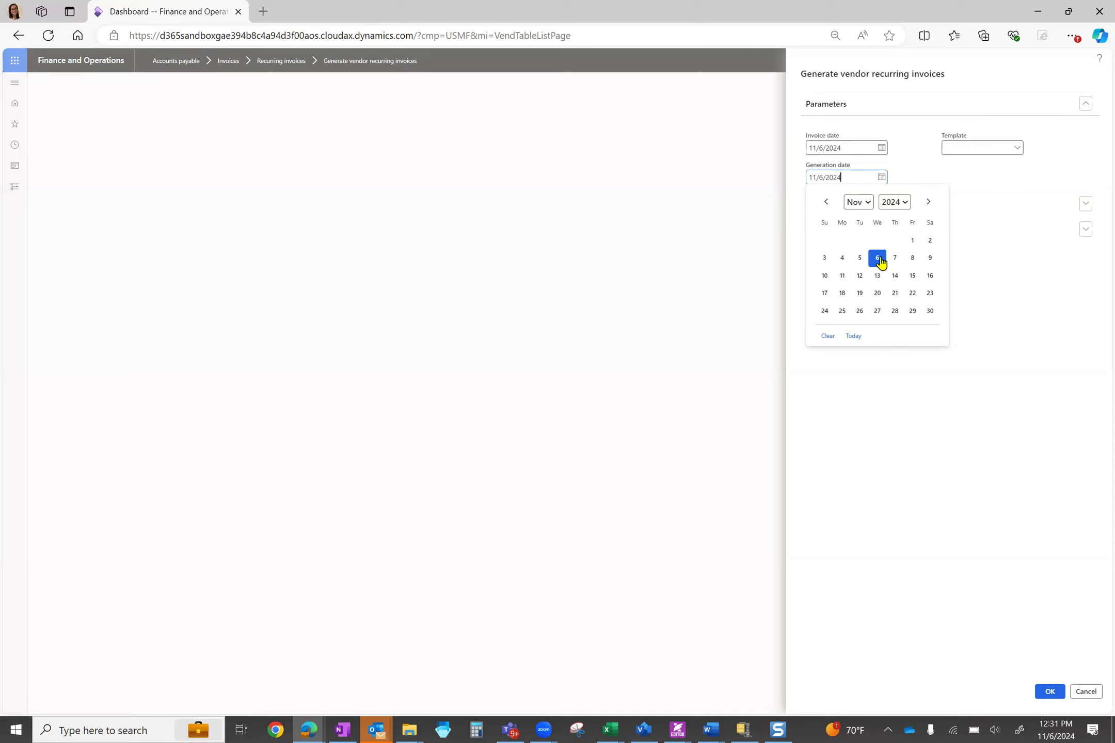
click(912, 259)
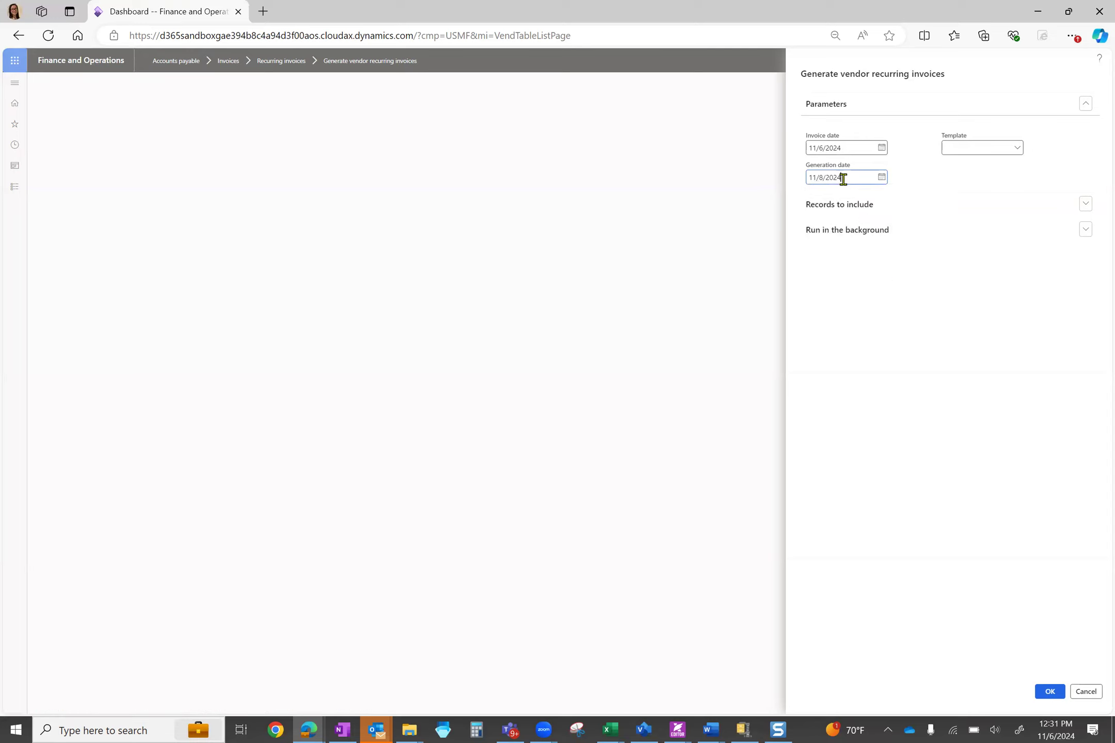
Step: Use the DR template for the generation and open the filter for the records to include
click(1017, 148)
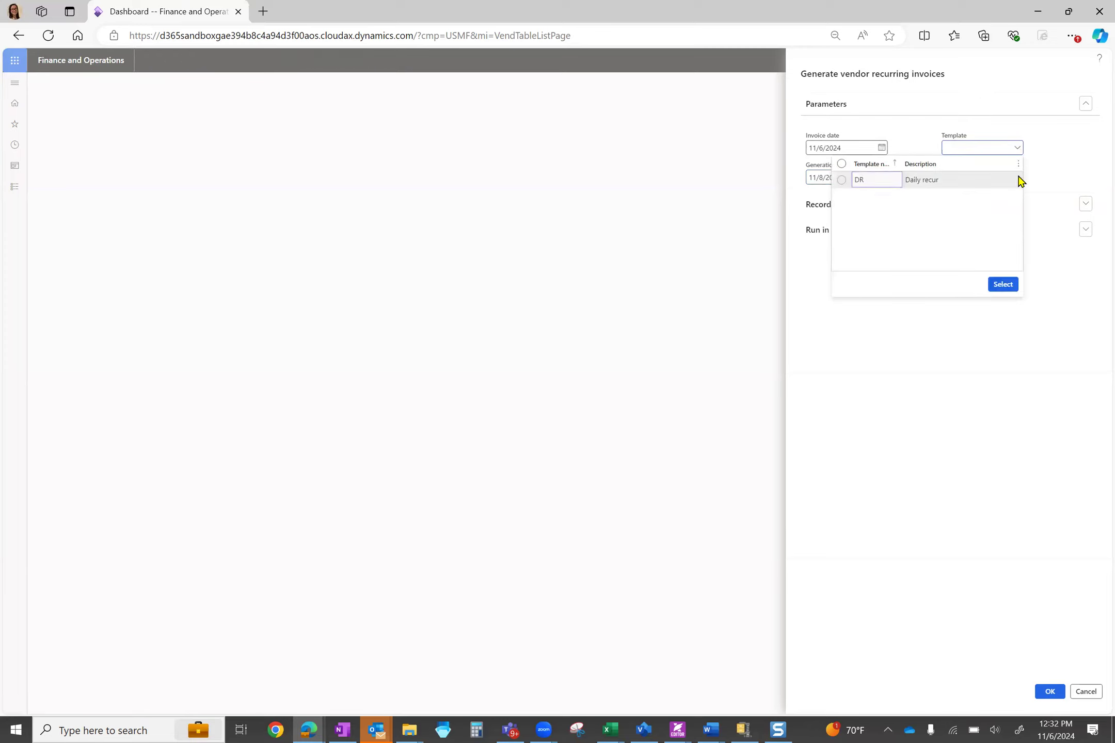
click(842, 179)
click(1002, 285)
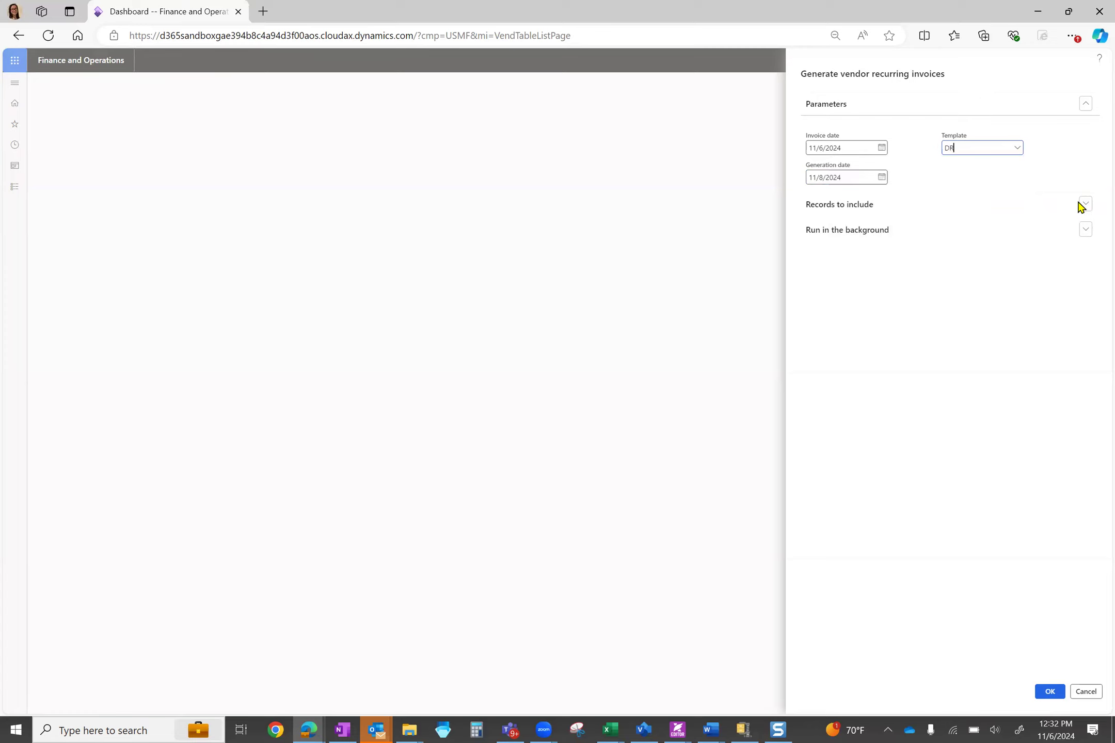
click(1084, 204)
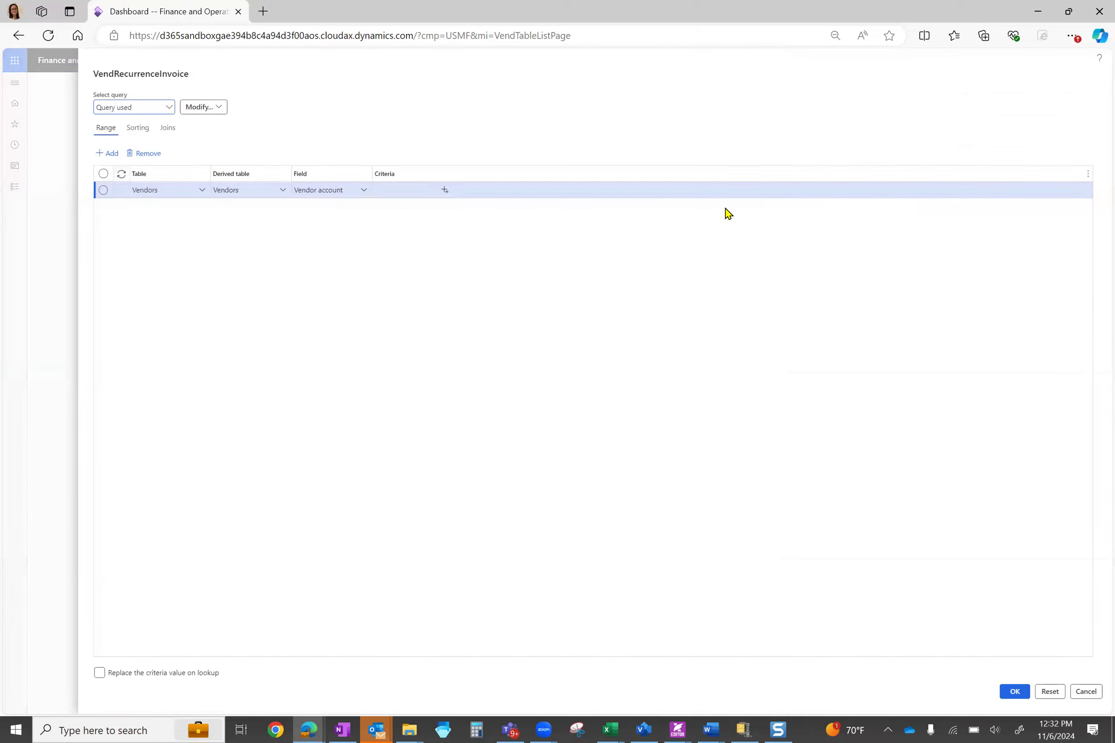
click(411, 188)
text(FoodDR)
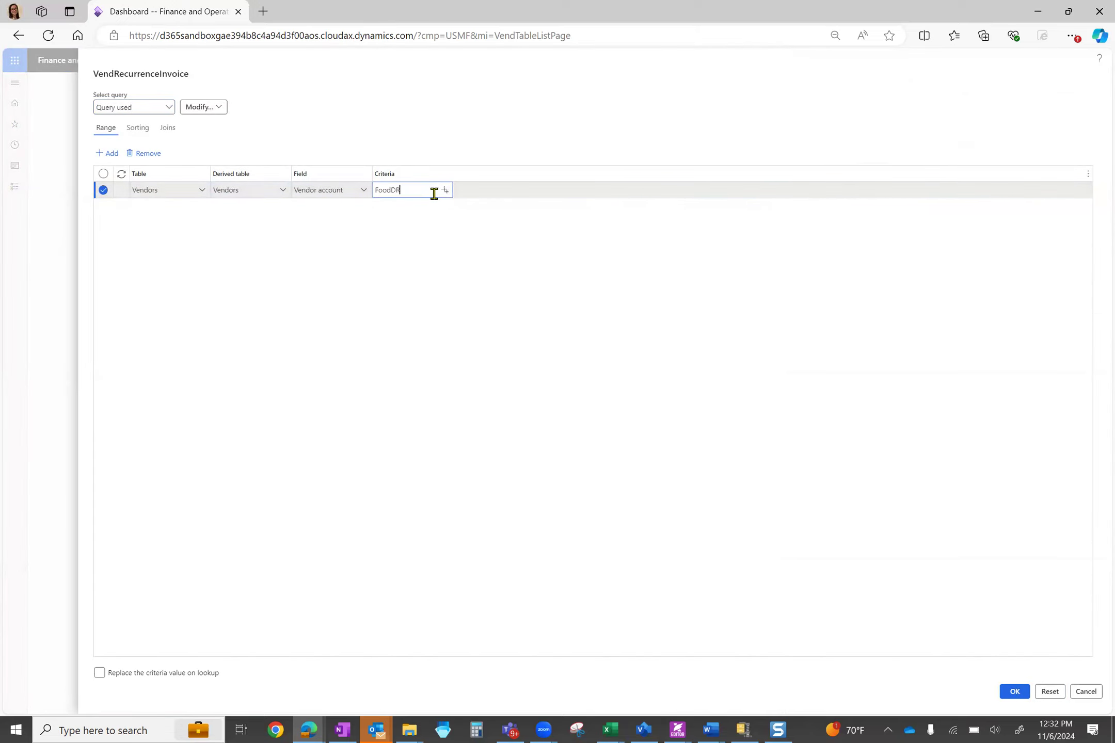
double_click(434, 193)
key(BackSpace)
Step: Limit the vendor account to Cali Cow Farm, found by vendor names containing "cali", and try to generate the recurring invoices
click(444, 191)
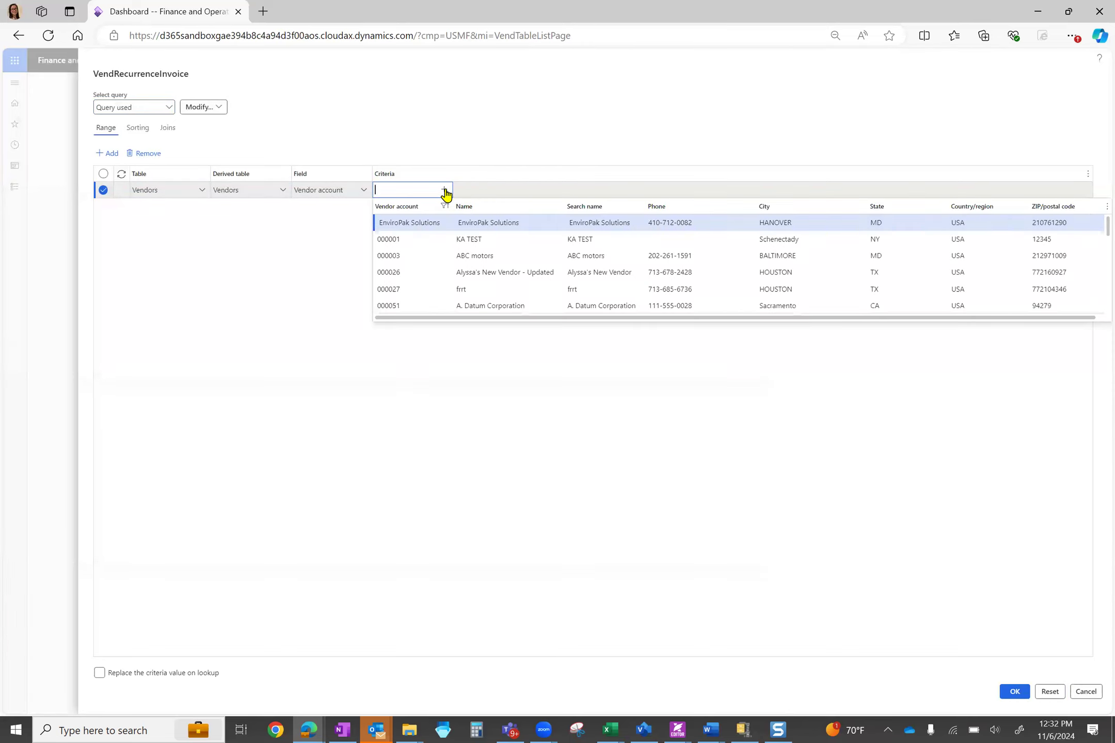
scroll(498, 289, down, 5)
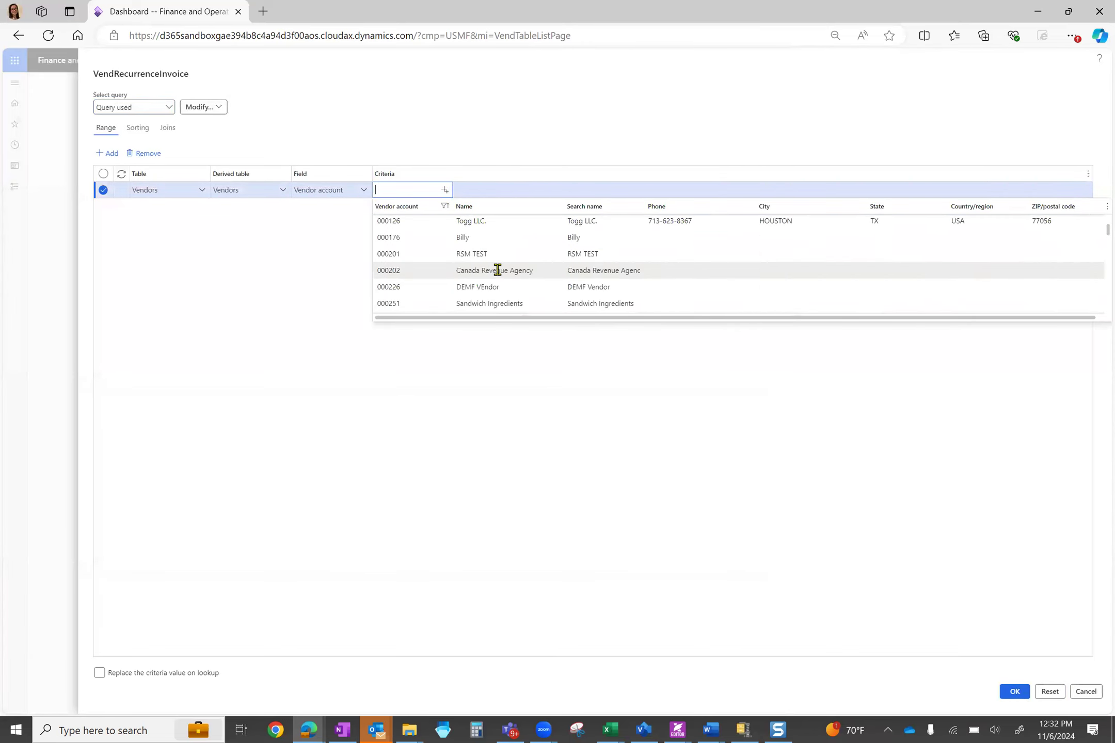
click(558, 207)
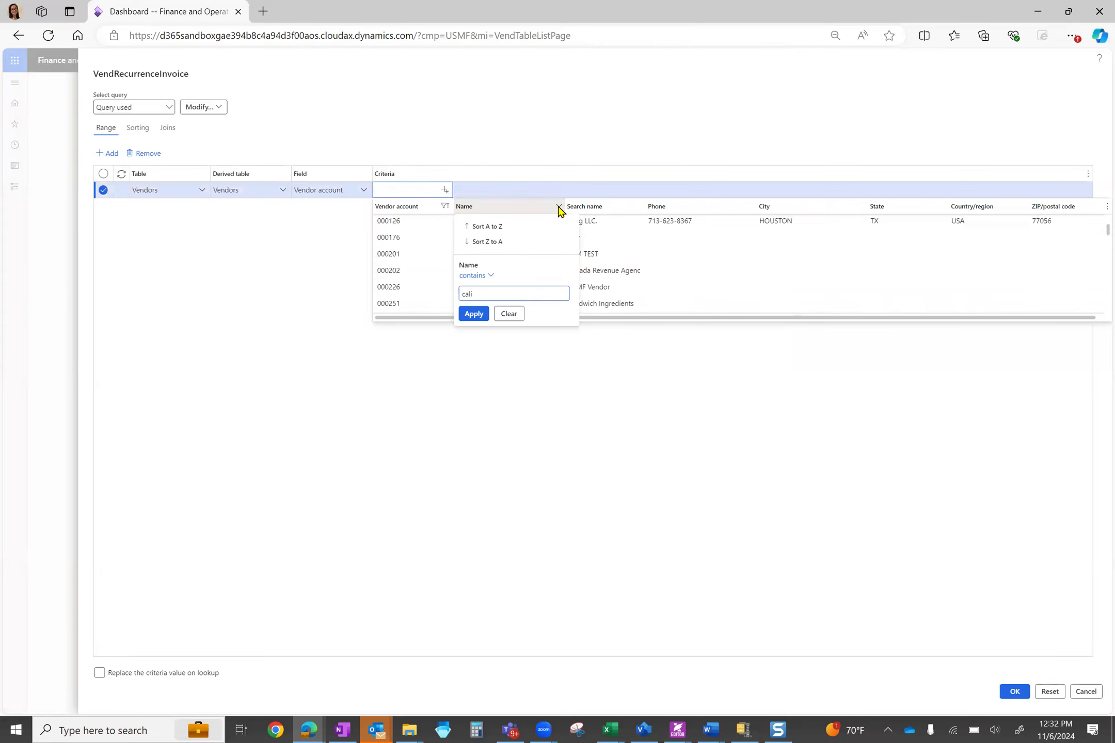
click(473, 314)
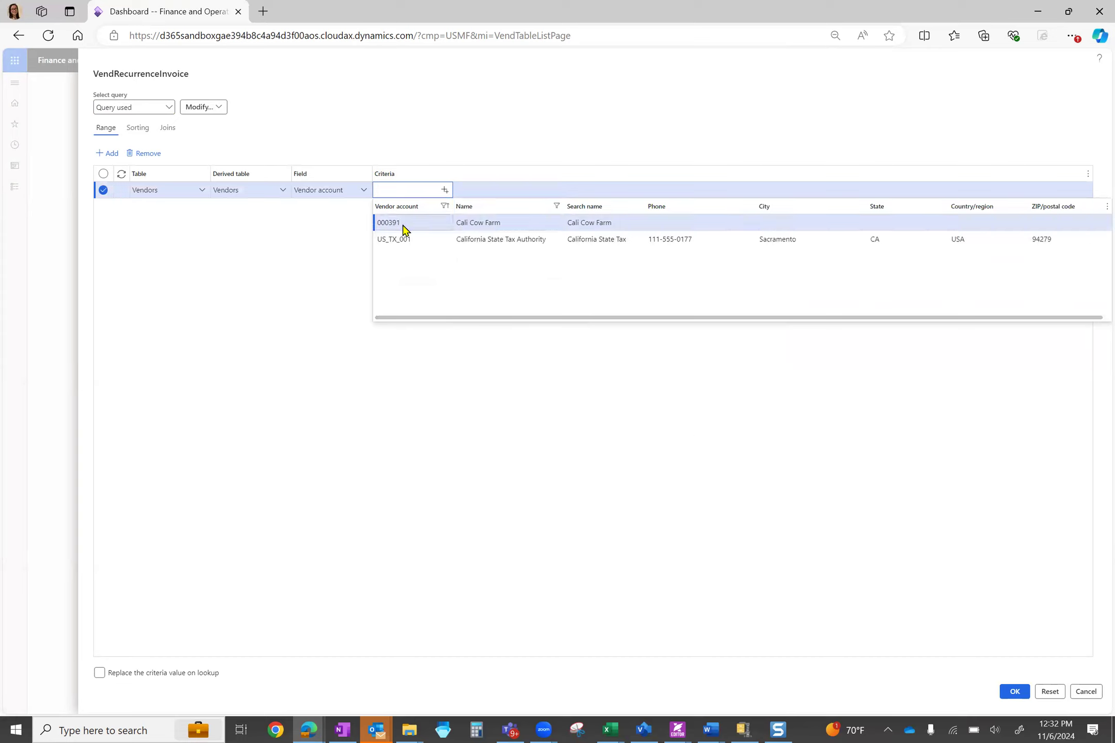
click(402, 225)
click(1007, 693)
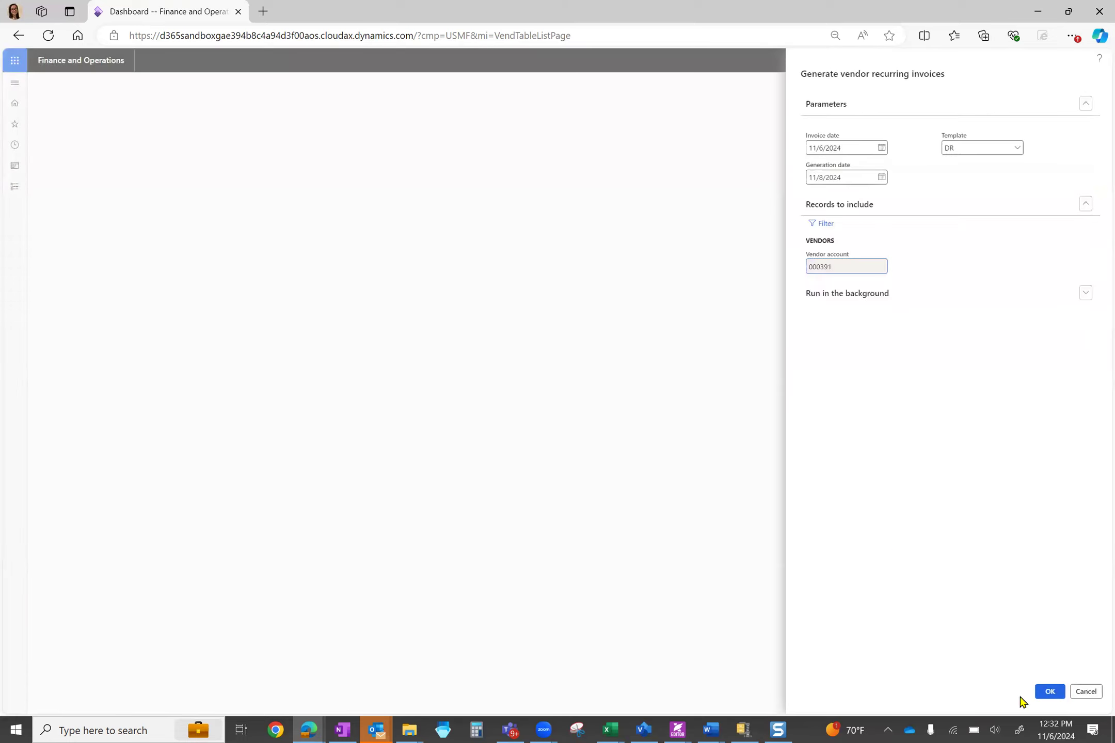
click(1048, 696)
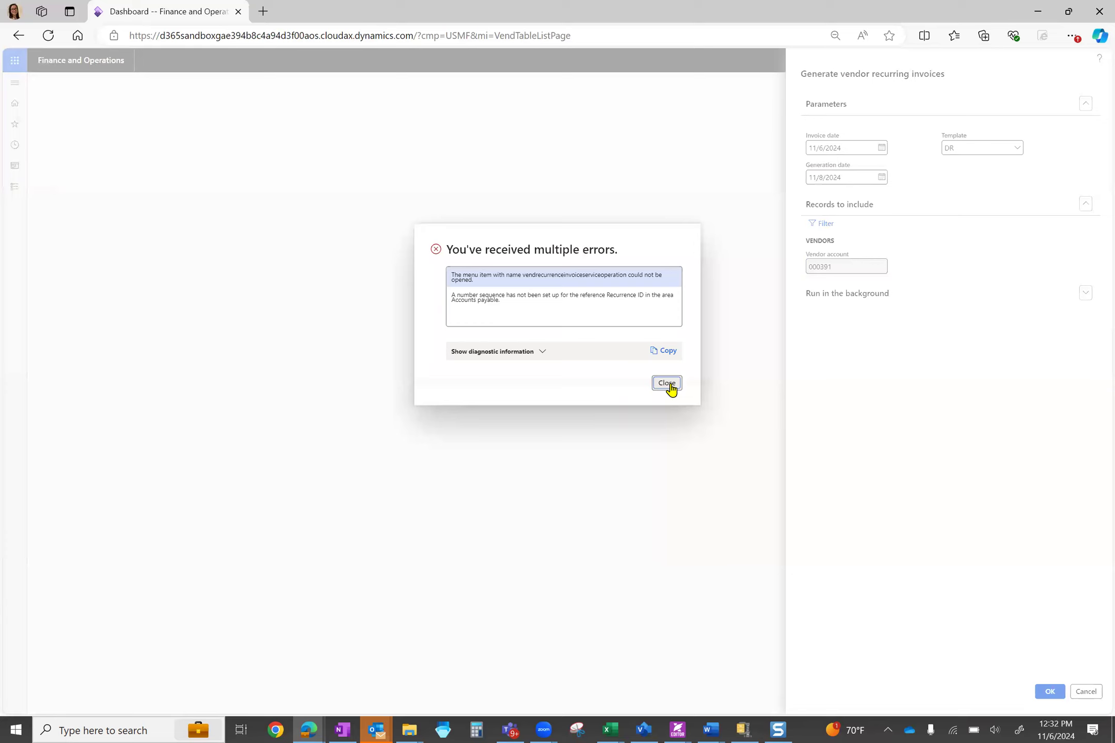
click(667, 384)
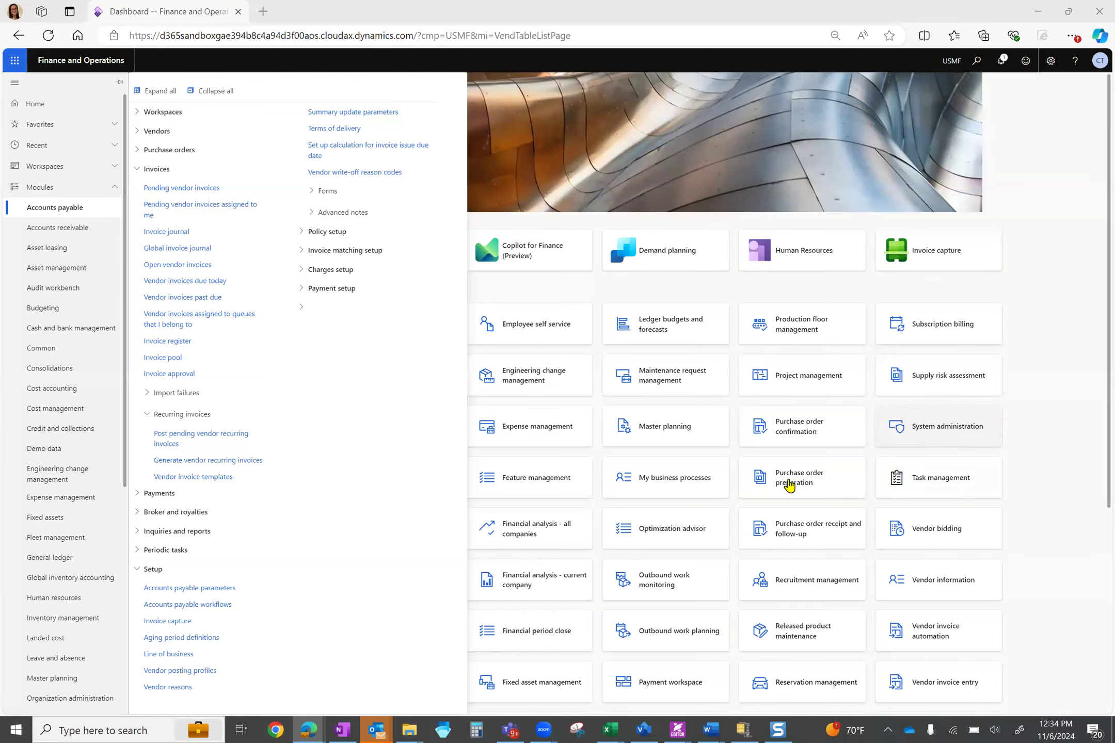
Step: Assign number sequence Acco_294 to the Recurrence ID reference in the Accounts payable parameters, save, and leave the page
click(180, 588)
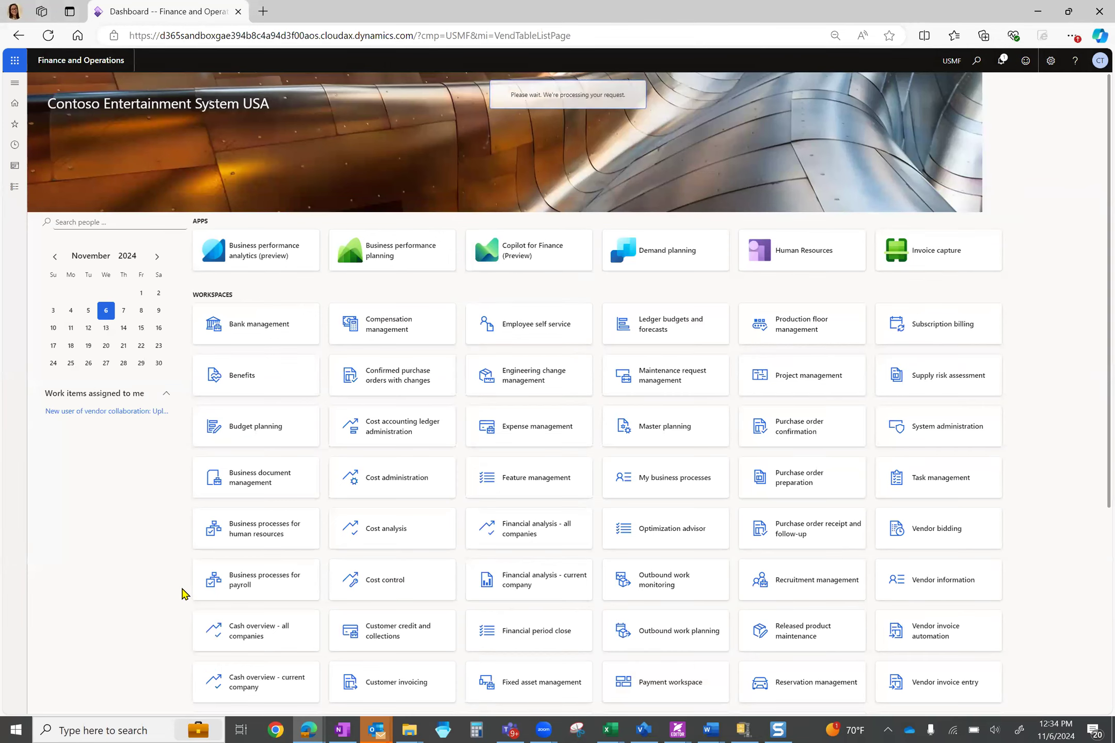
click(106, 325)
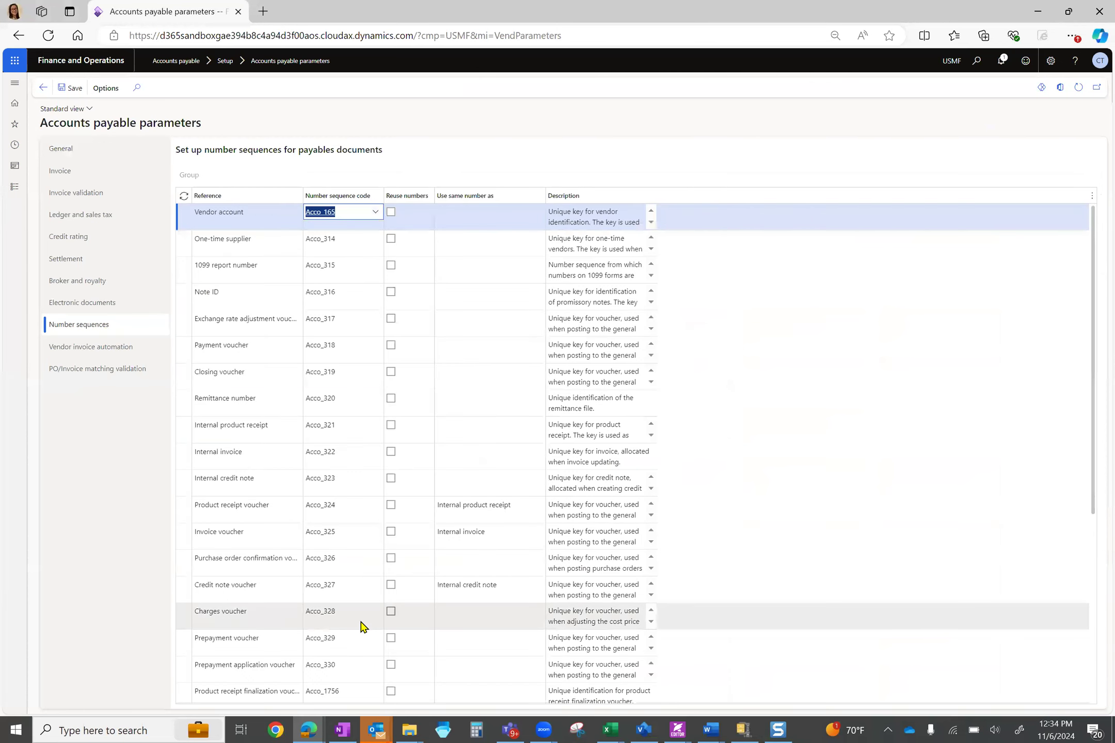
key(ctrl+End)
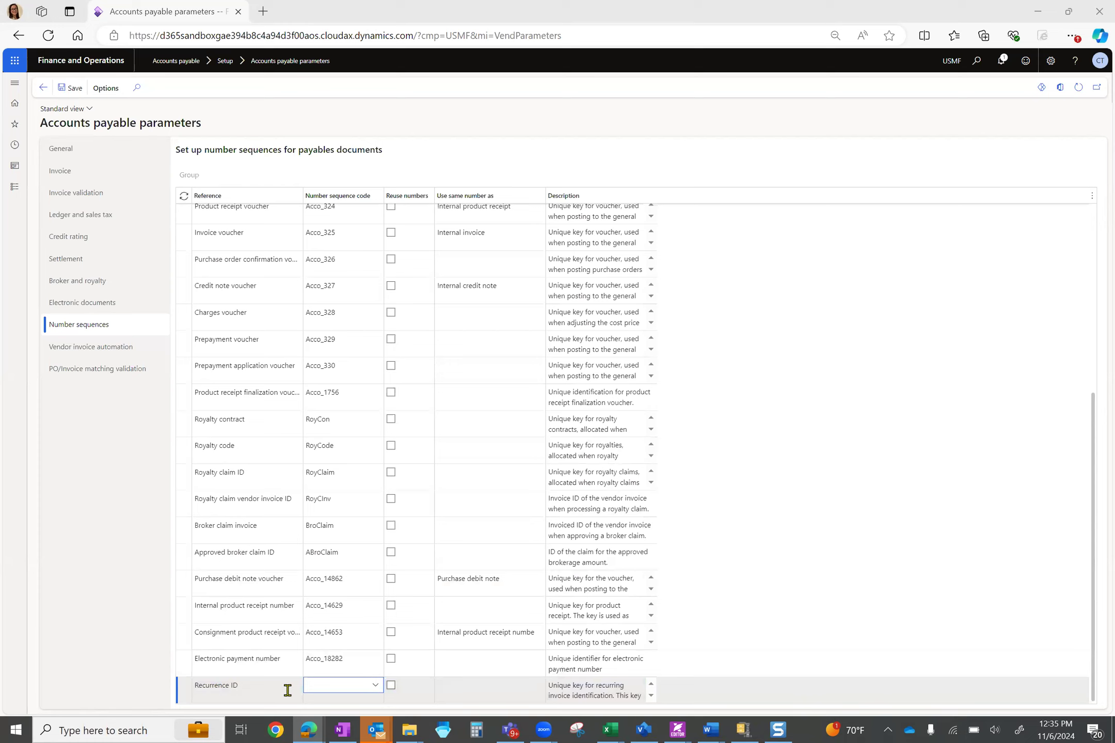
click(375, 685)
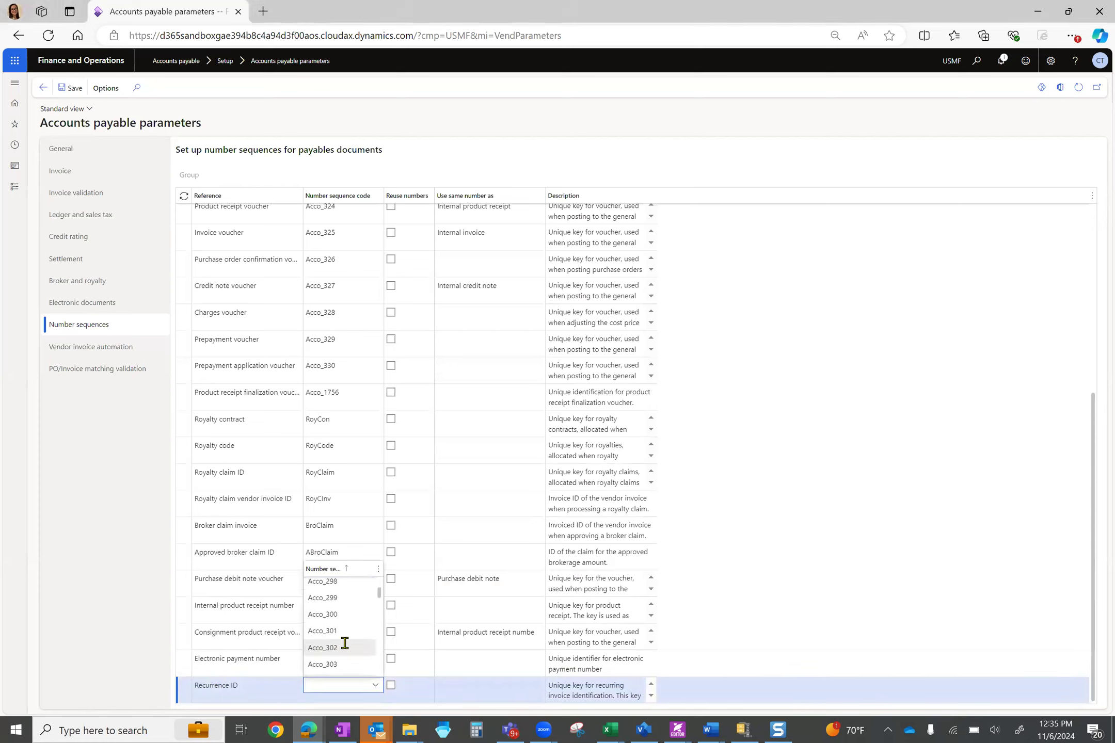
scroll(326, 643, up, 3)
click(327, 645)
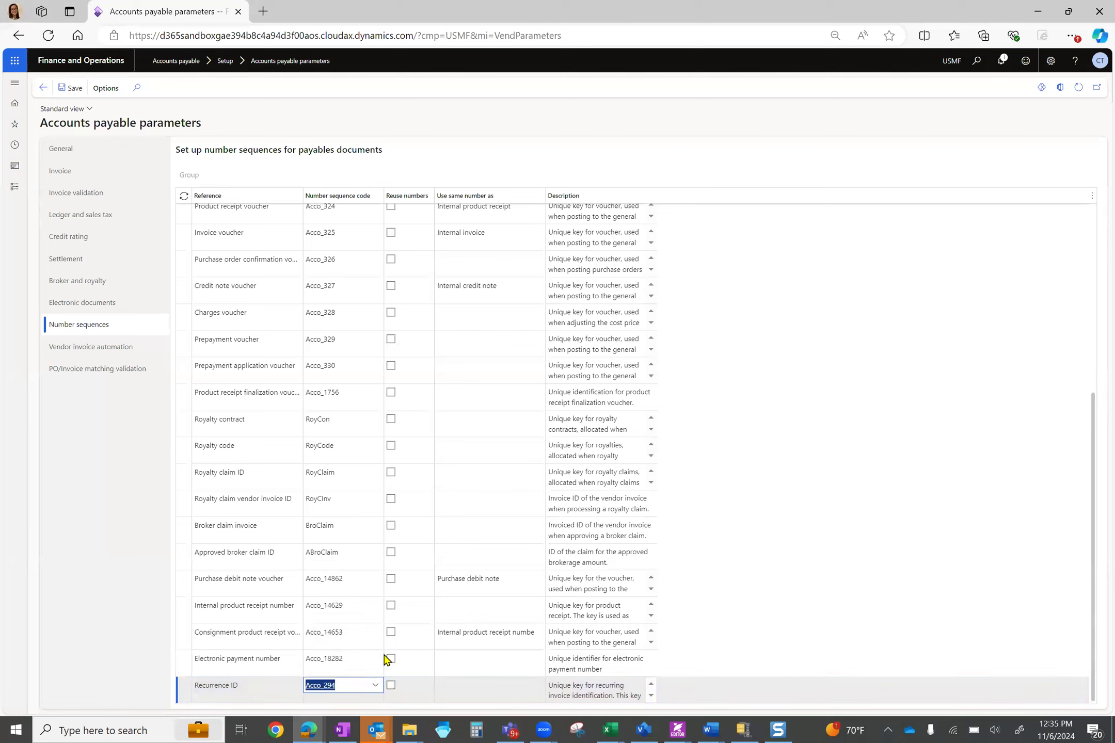
click(72, 88)
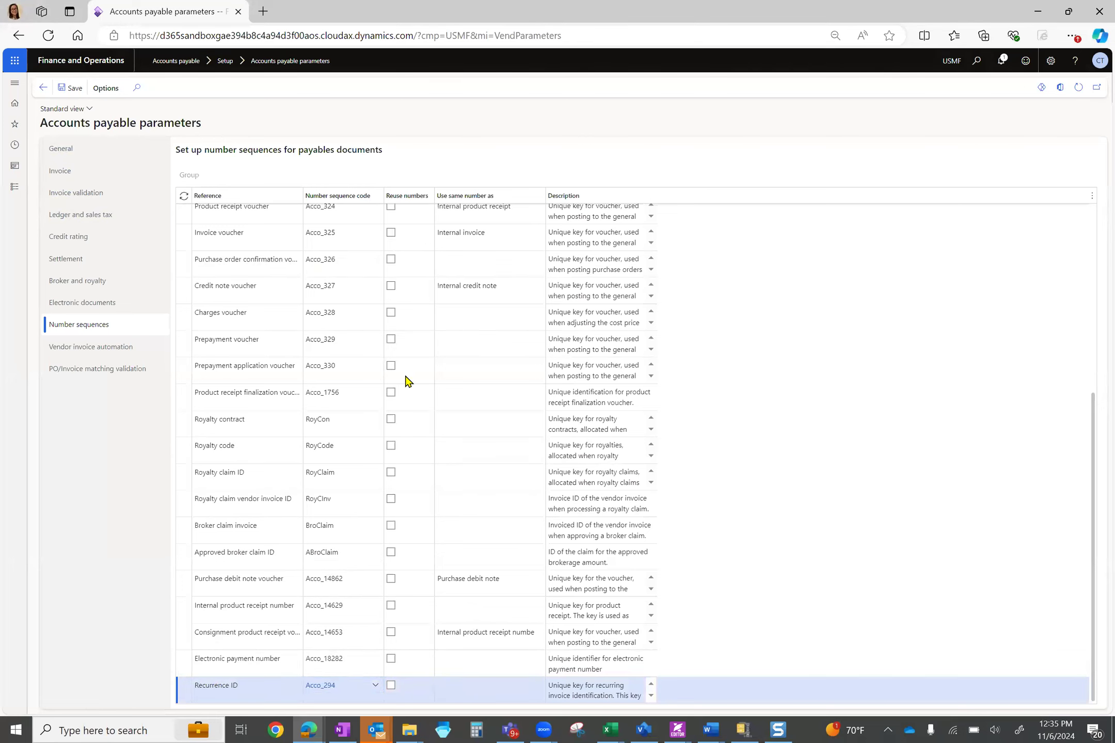
click(42, 93)
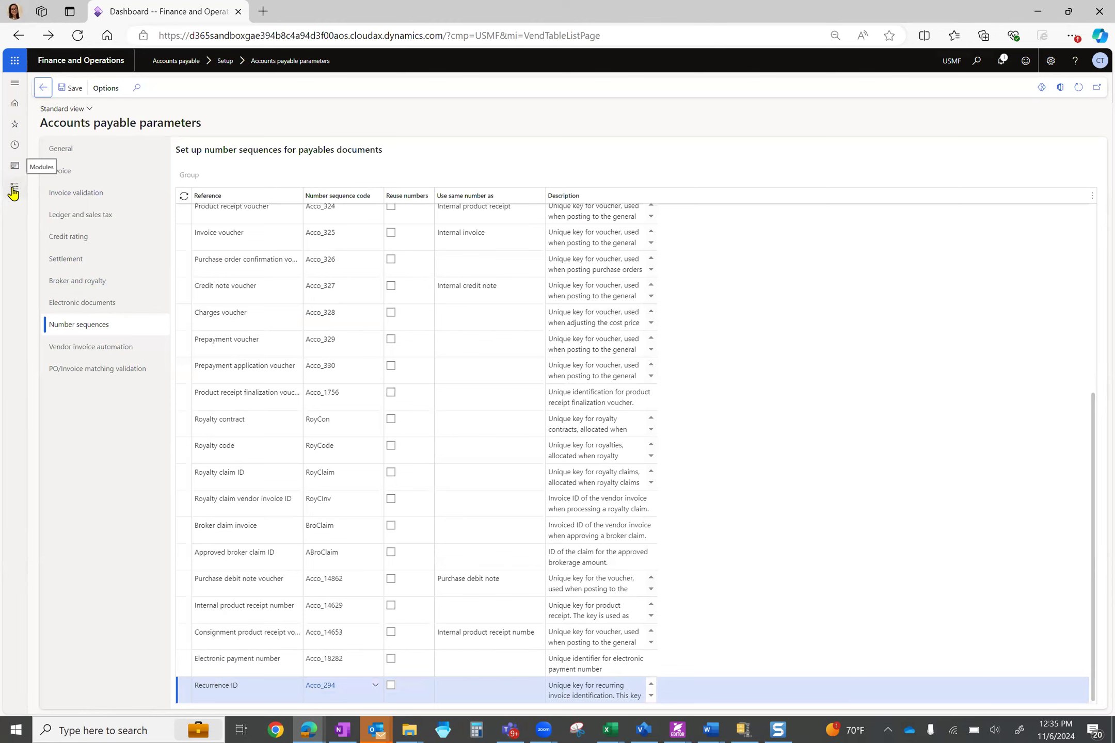
click(43, 88)
Step: Generate the vendor recurring invoices again with generation date 11/8/2024 and the DR template
click(14, 188)
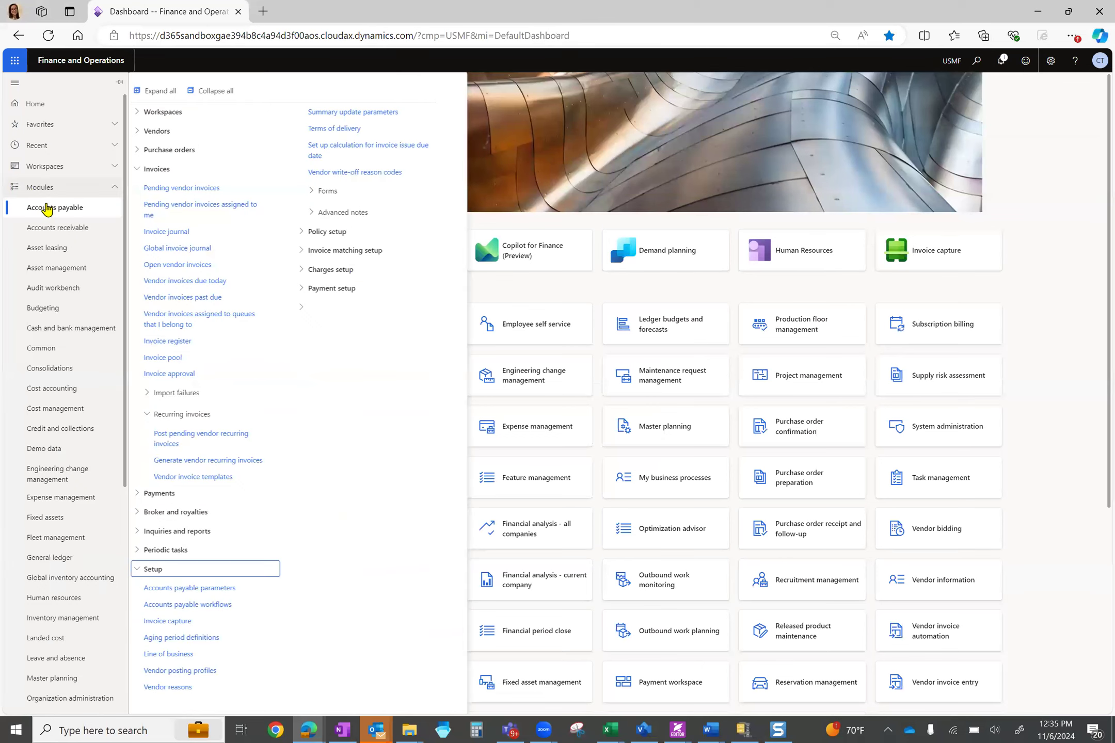
click(199, 462)
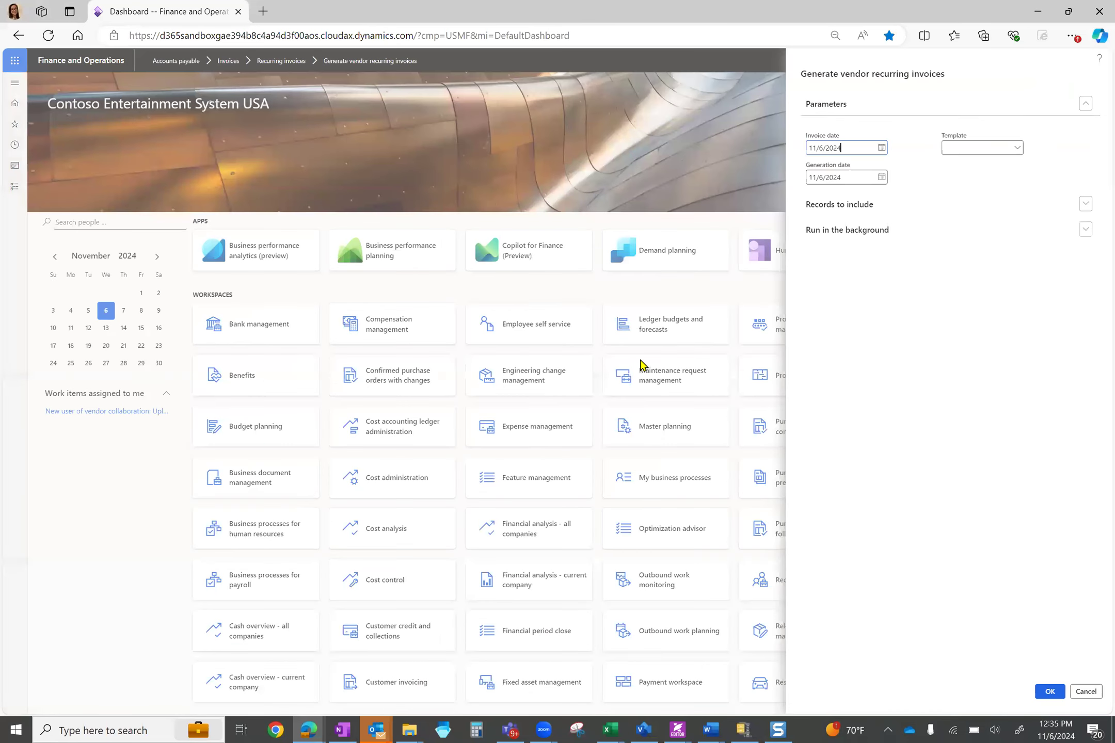
click(881, 177)
click(911, 261)
click(1016, 148)
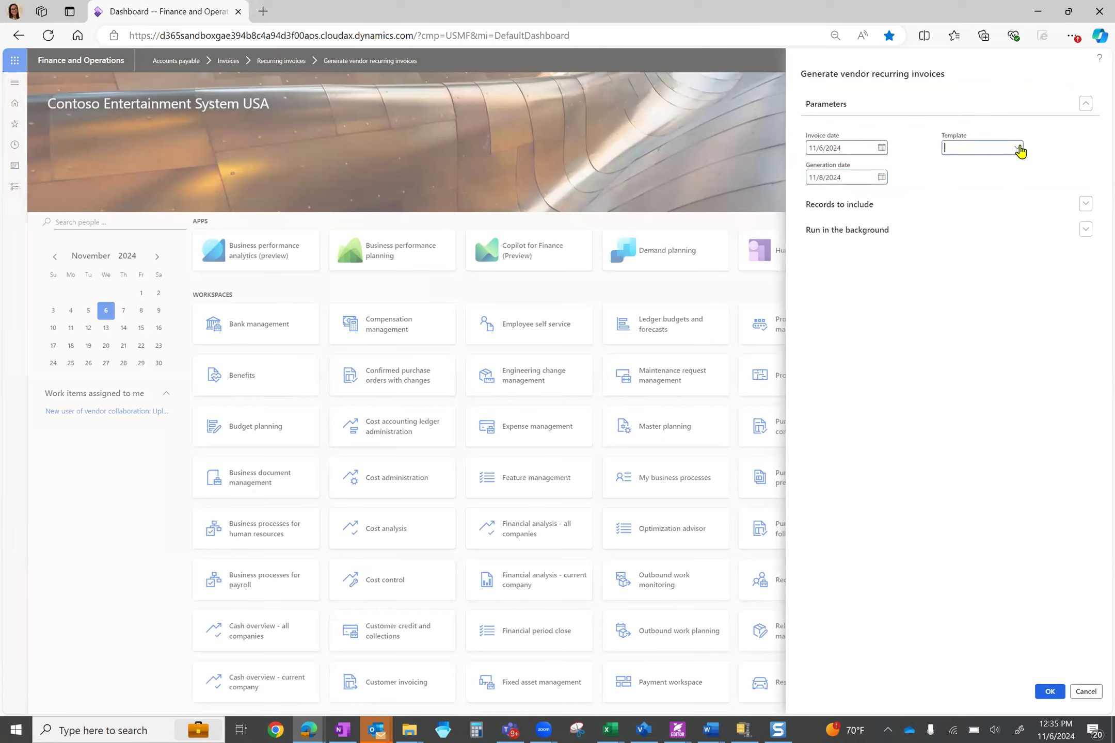
click(841, 180)
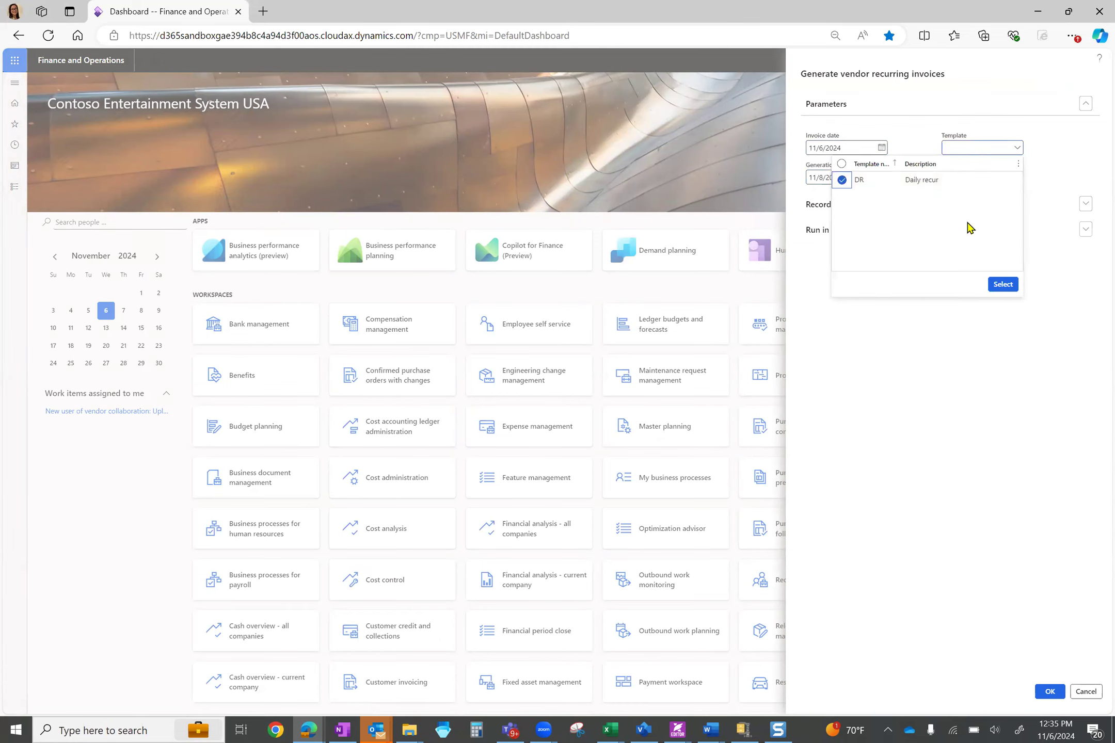
click(1002, 284)
click(1084, 205)
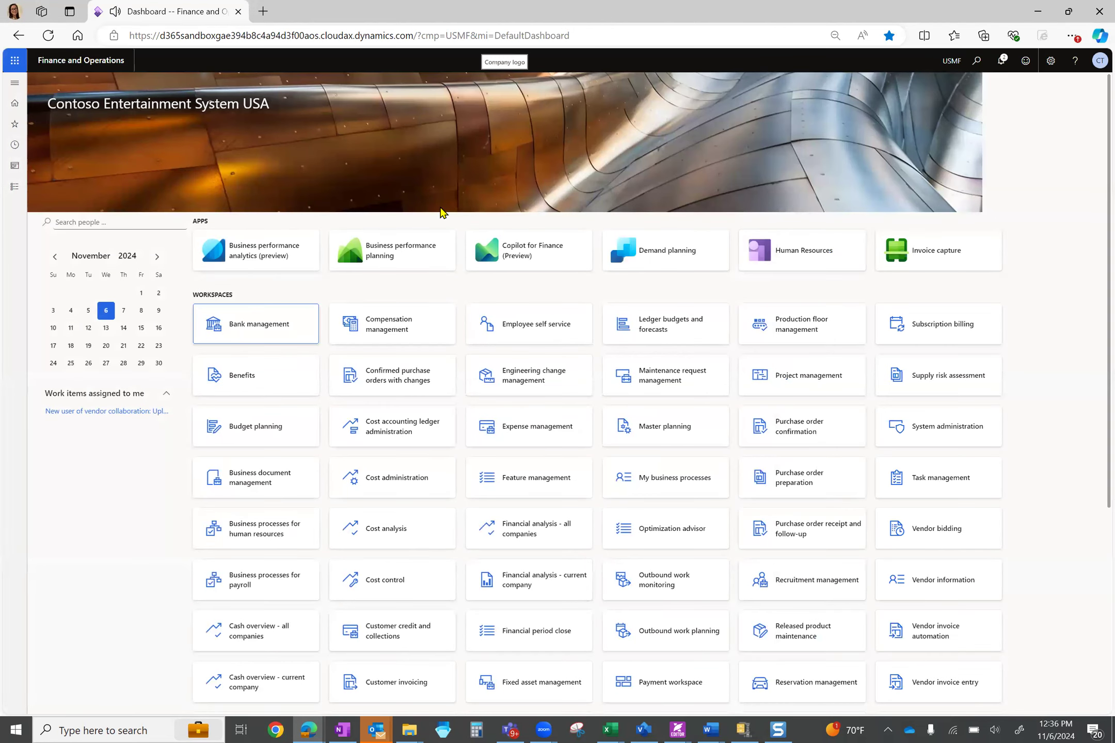
Step: Open the pending vendor recurring invoices for posting and examine the lines of recurrence USMF-00011
click(14, 186)
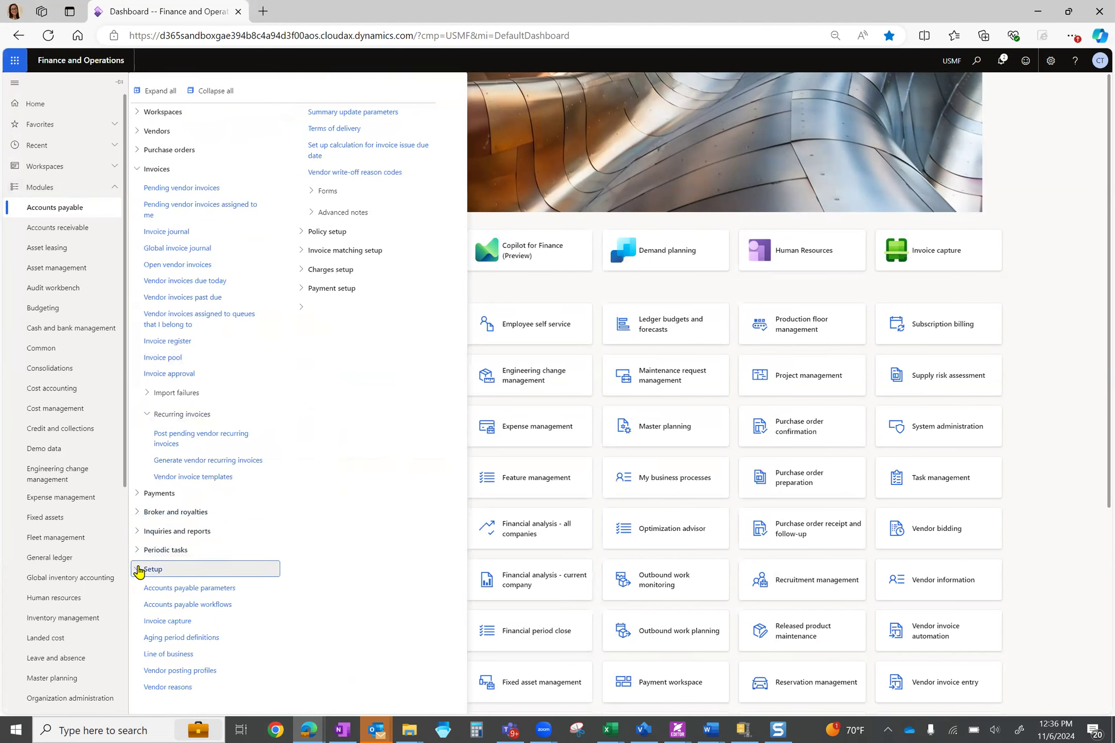
click(139, 568)
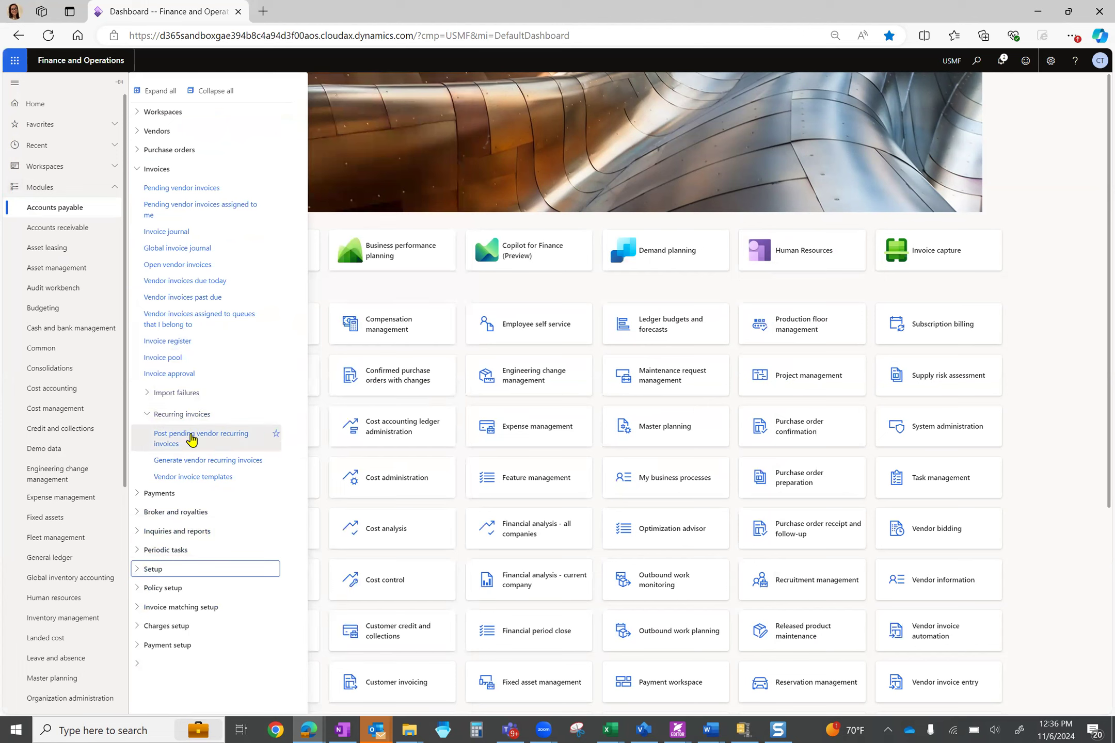
click(192, 439)
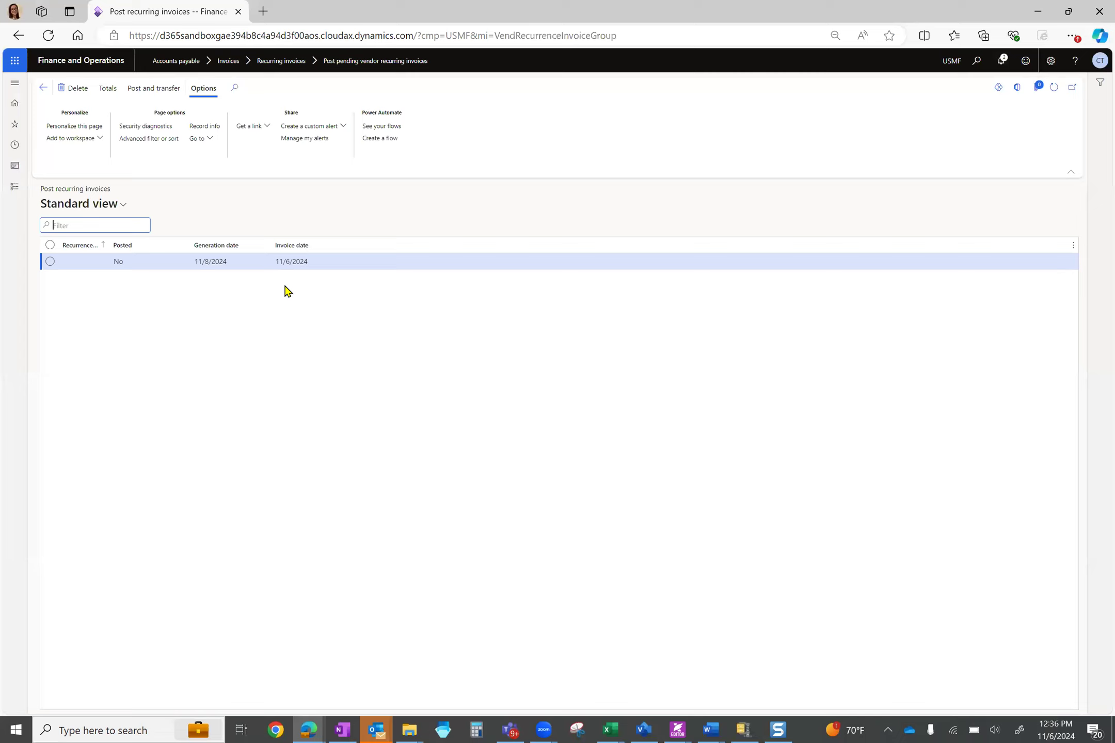
click(50, 261)
click(91, 264)
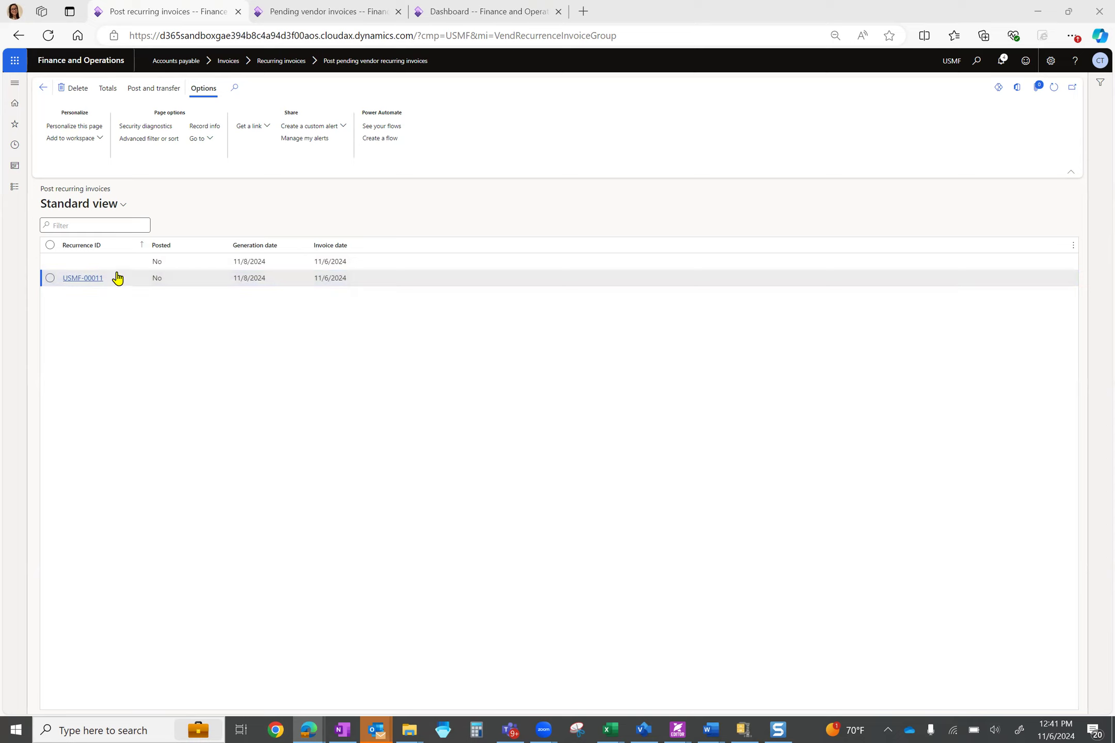
click(88, 282)
click(87, 281)
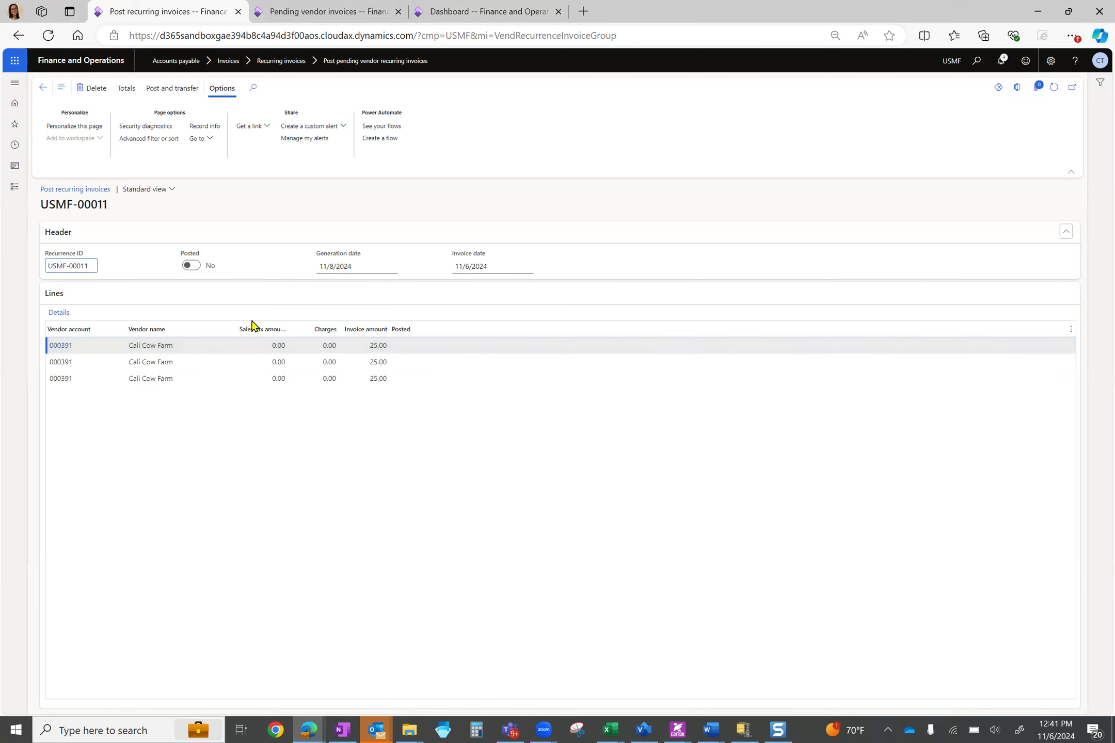
Step: Open the list of pending vendor invoices in Accounts payable
click(14, 188)
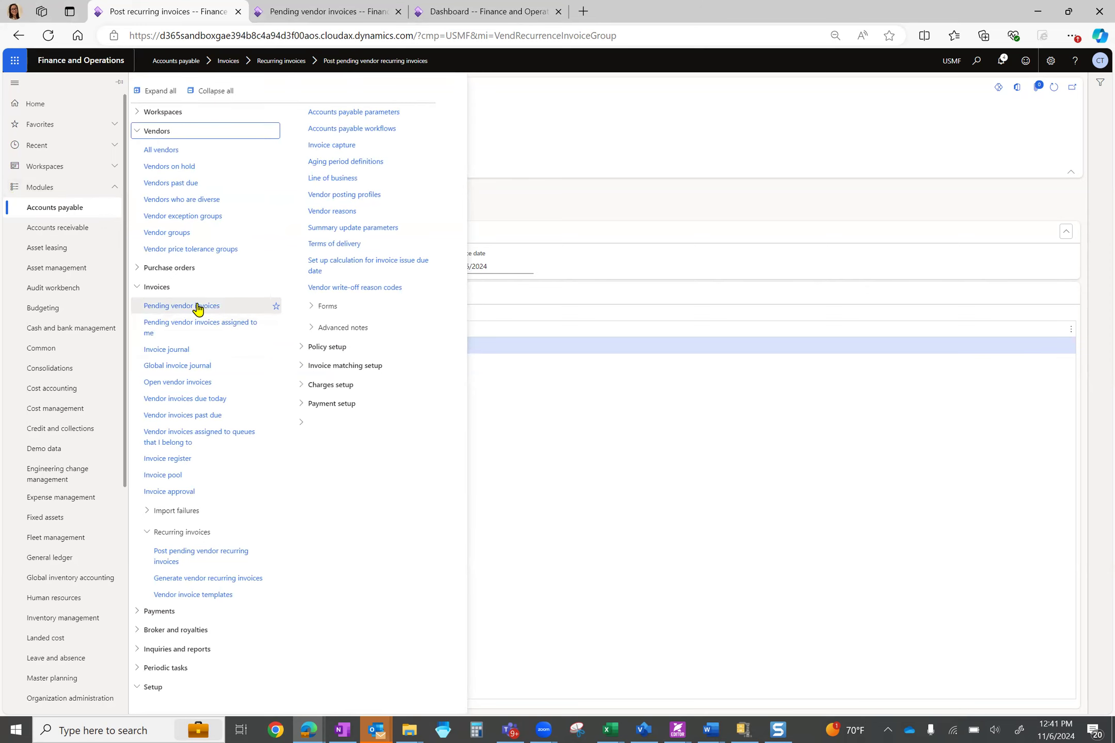
click(179, 308)
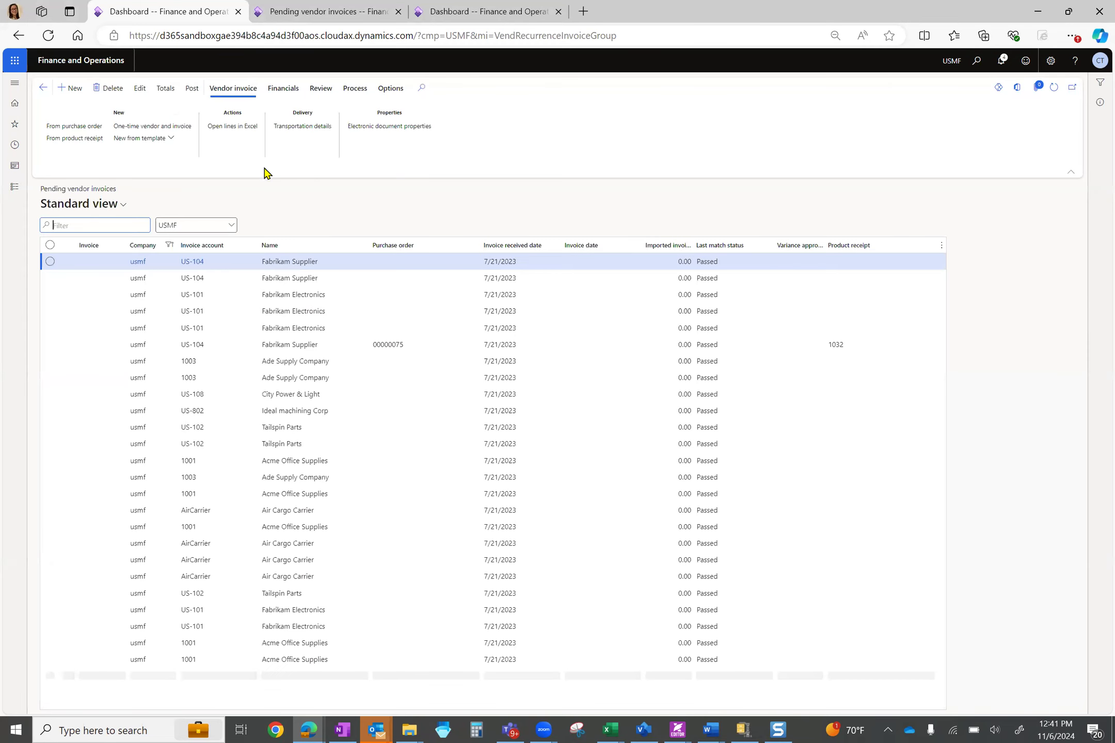
Step: Filter the pending vendor invoices by name for Cali Cow Farm and add the Period end date column before Invoice received date
click(364, 246)
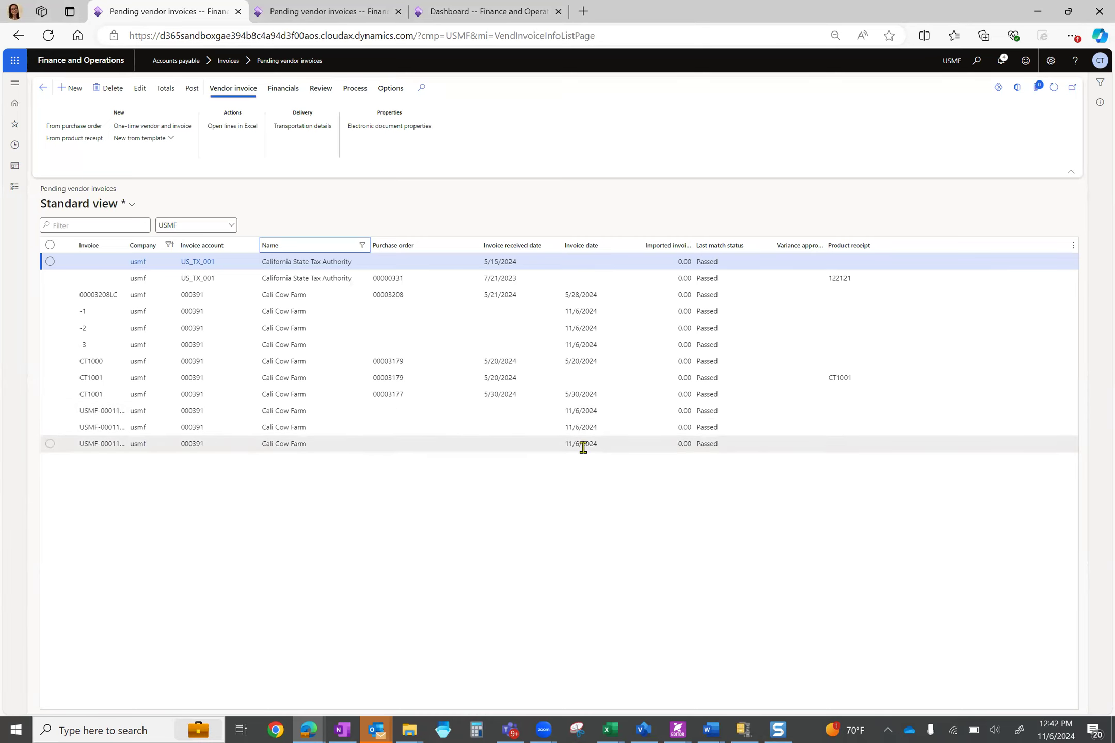
click(1074, 245)
click(1053, 259)
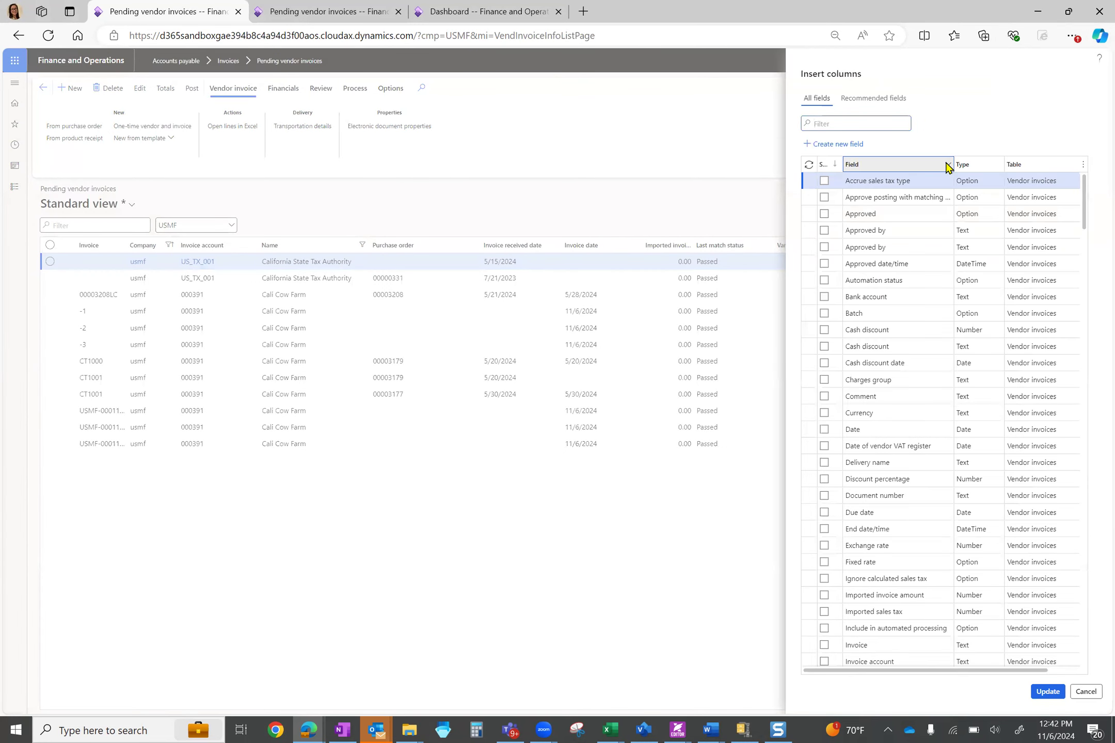
click(948, 165)
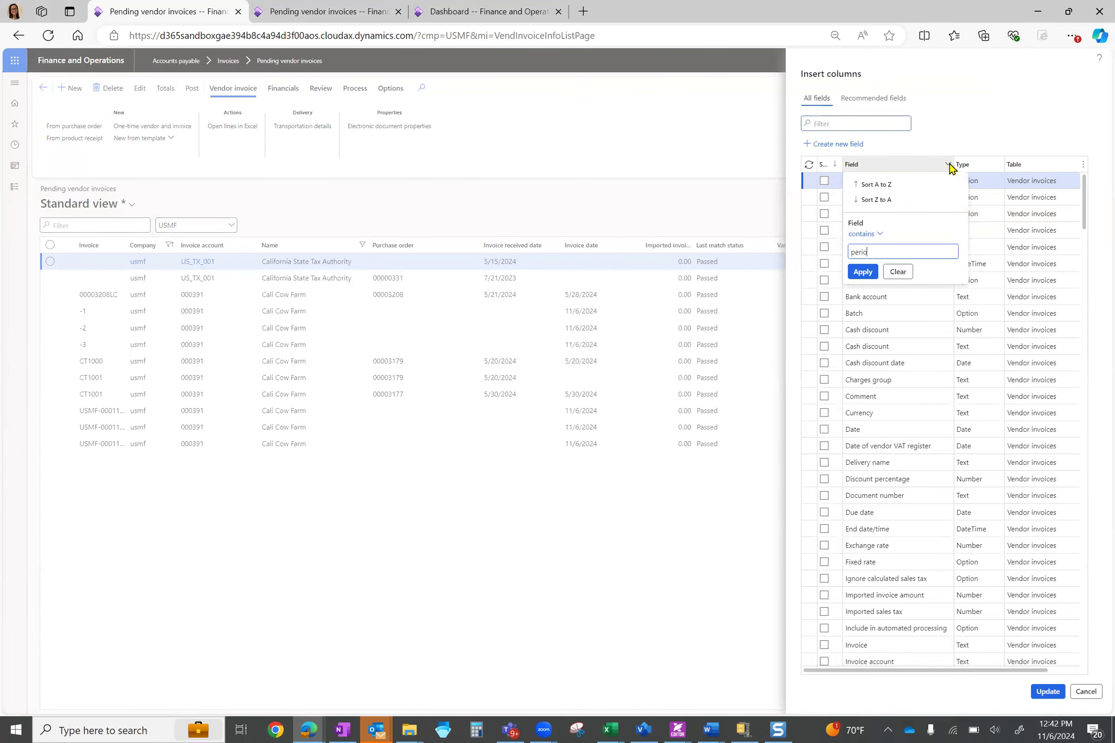
click(863, 271)
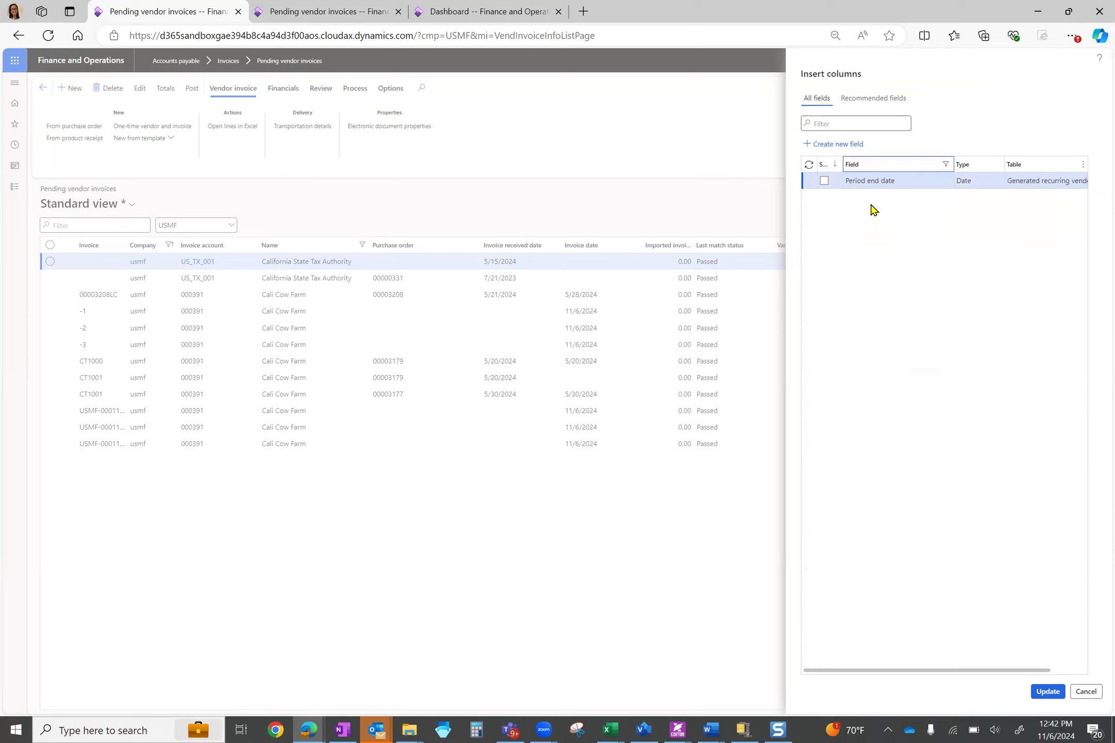
click(823, 182)
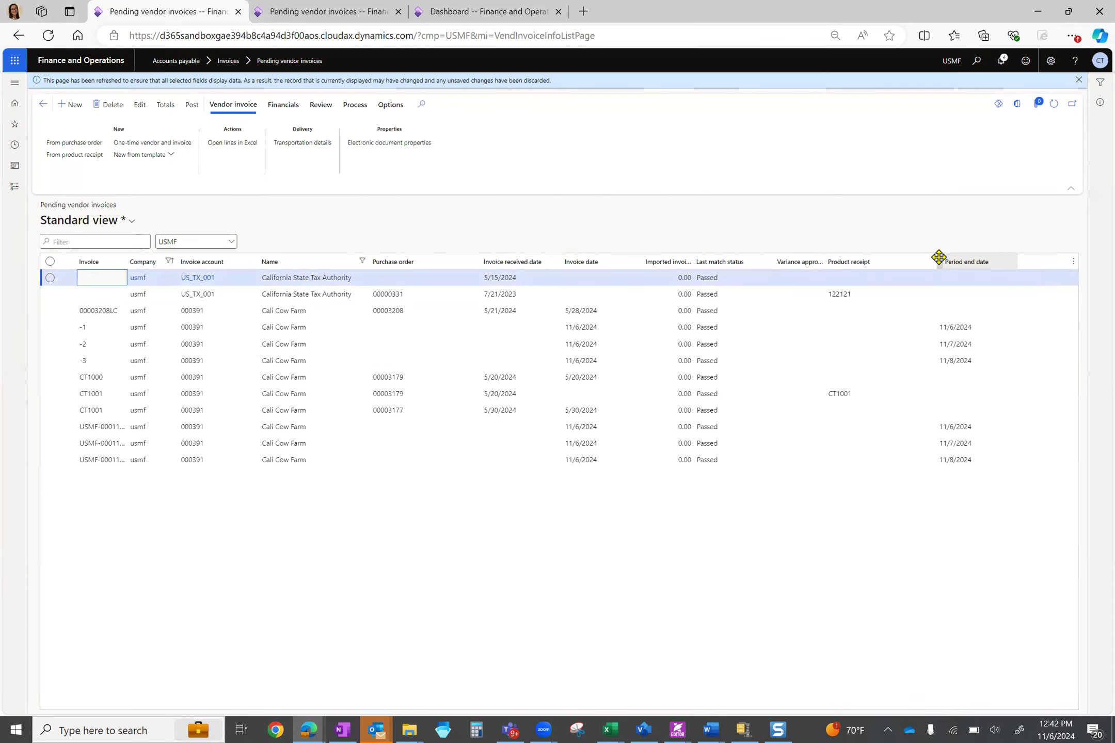
drag(816, 263, 488, 262)
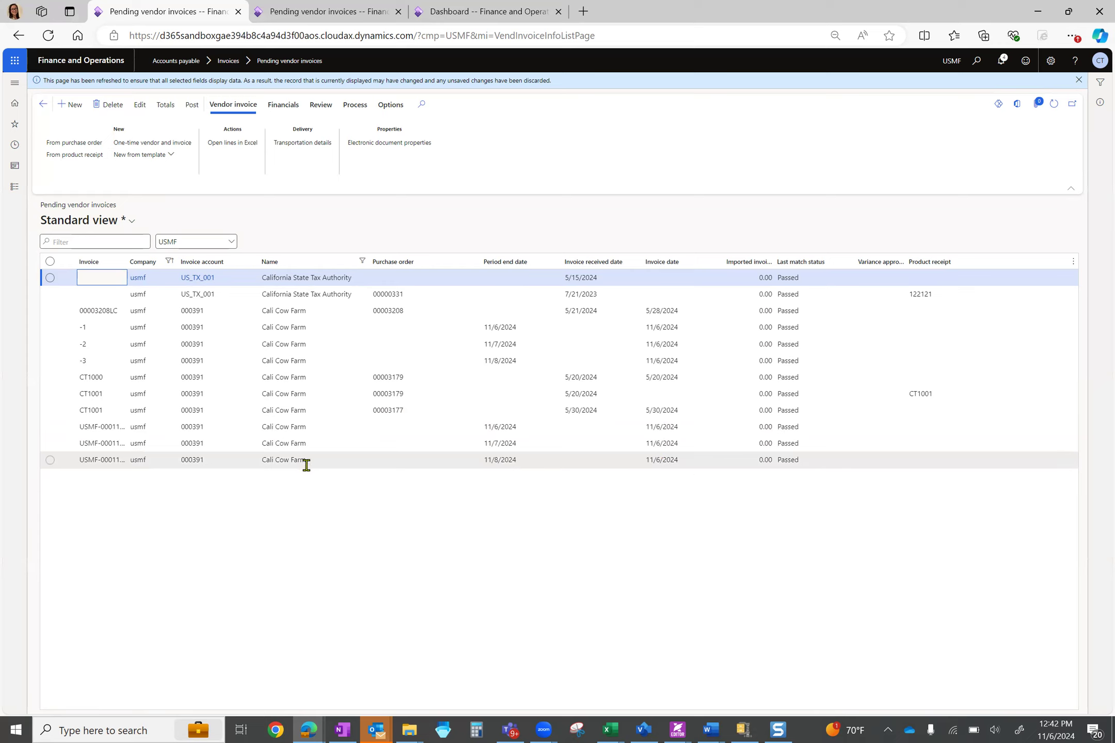
Step: Open the Cali Cow Farm pending invoice USMF-00011-1 with period end date 11/6/2024 and post it
click(50, 427)
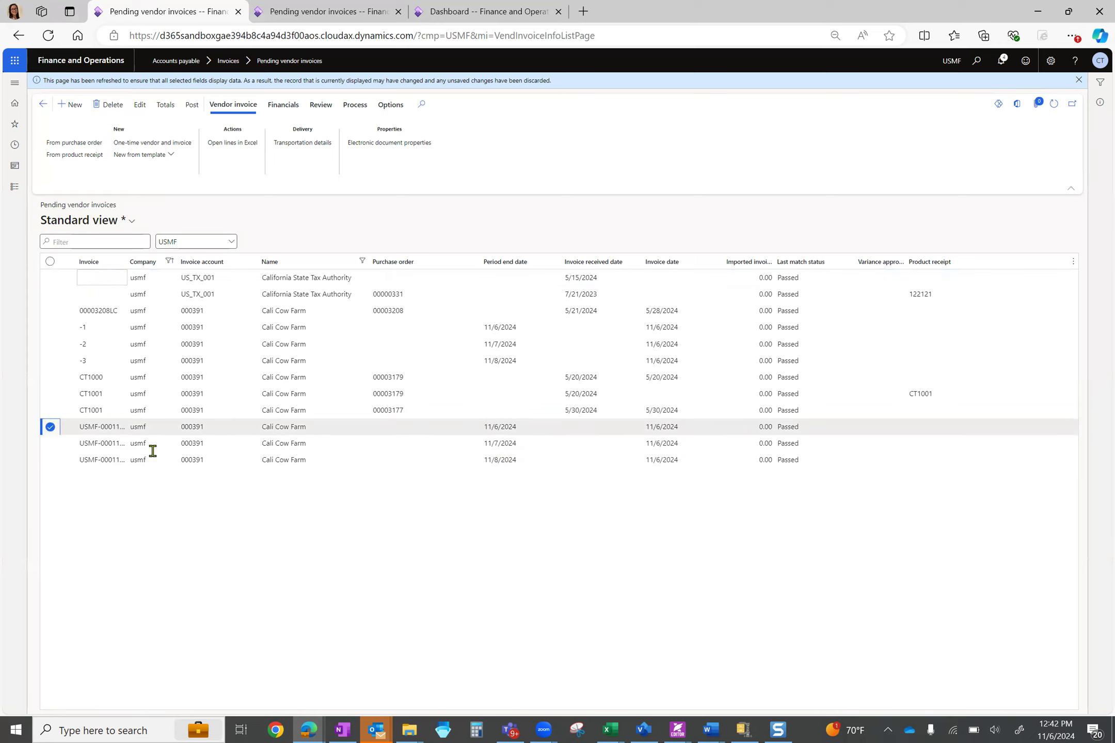
click(102, 428)
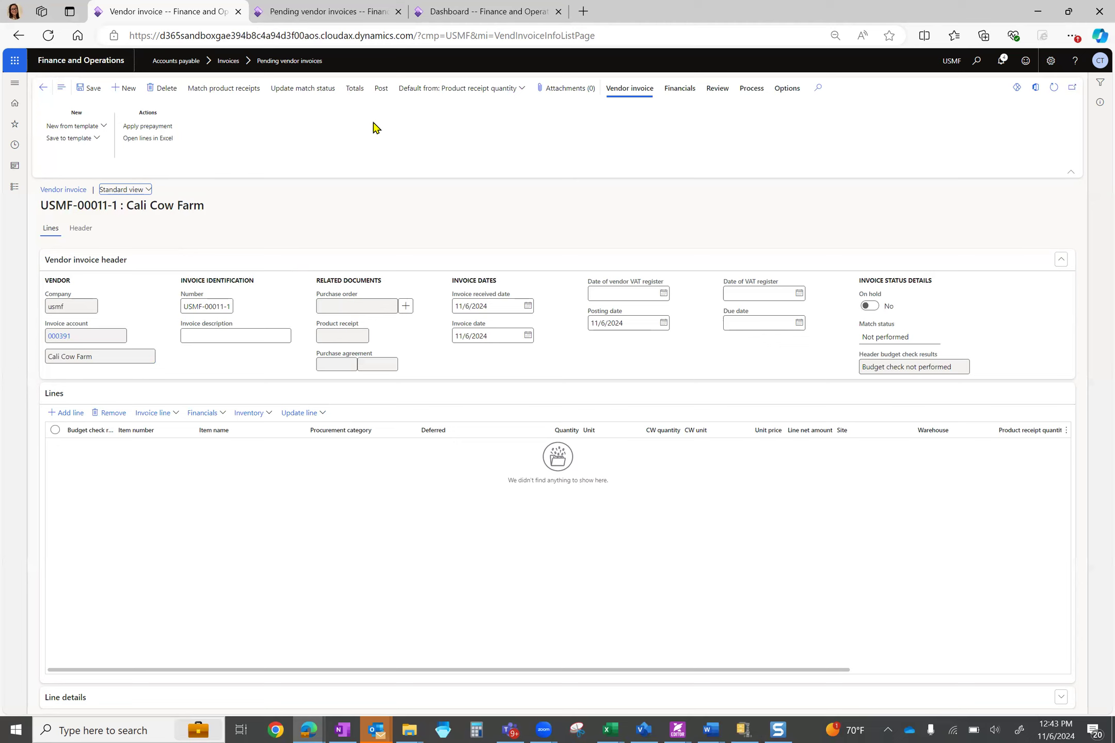
click(380, 90)
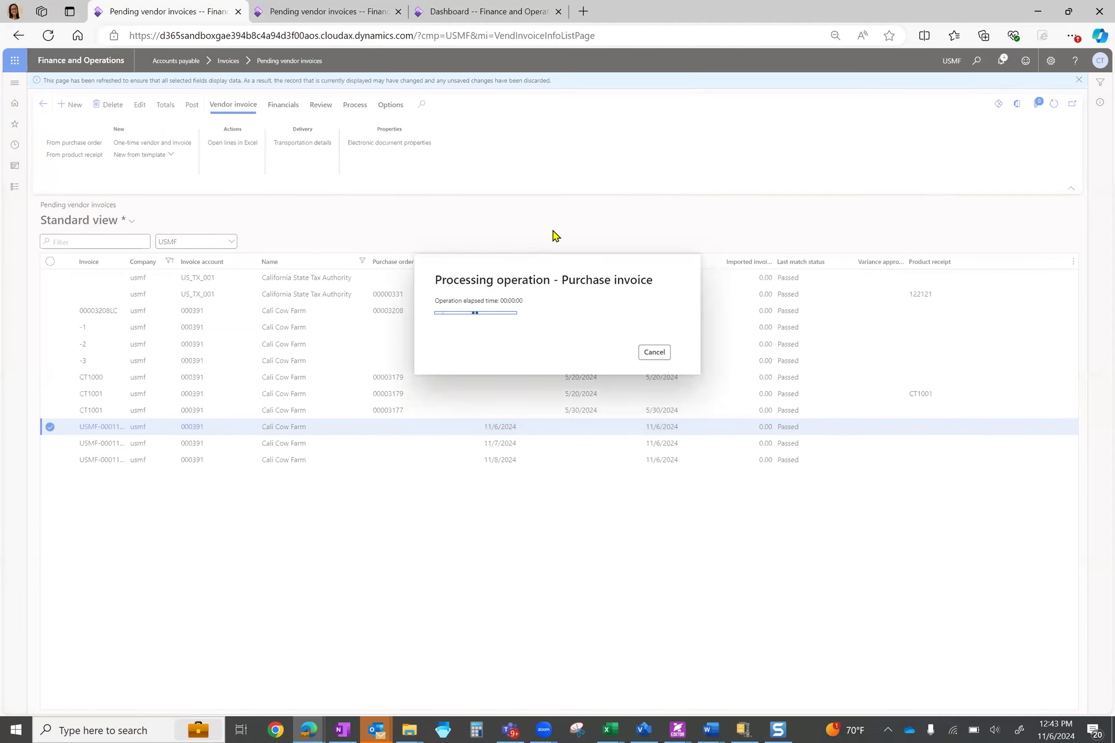
Step: Open the list of all vendors from Accounts payable in the second browser tab
click(341, 14)
right_click(342, 13)
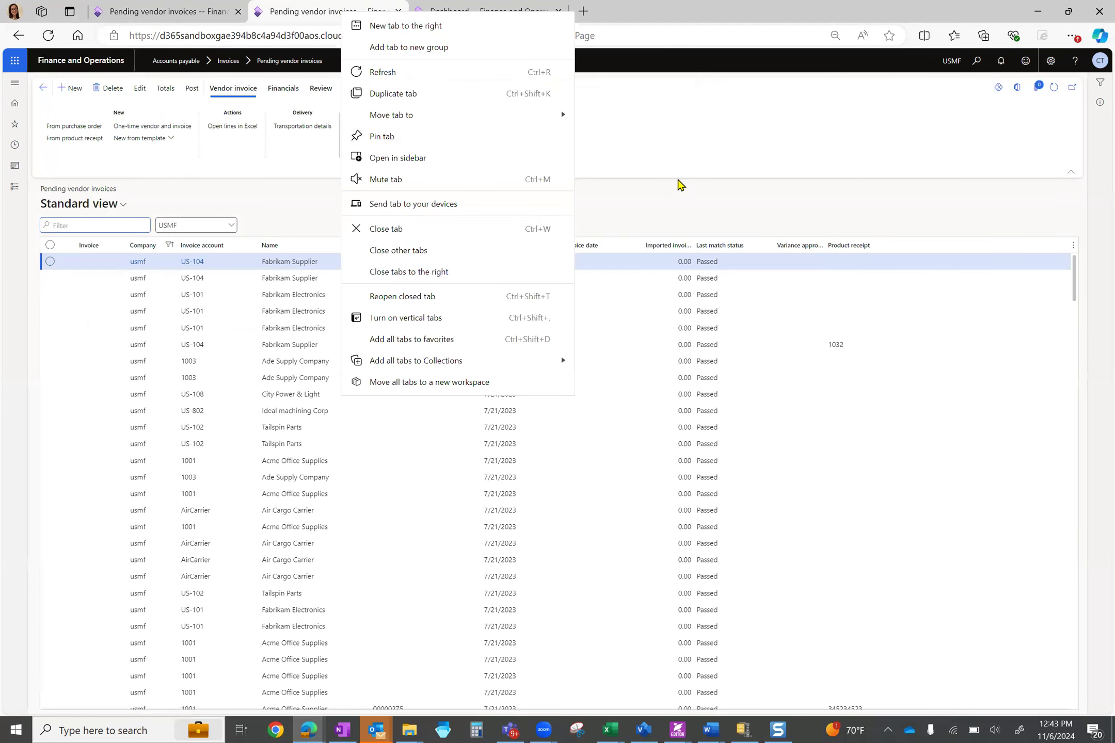
click(683, 201)
click(14, 188)
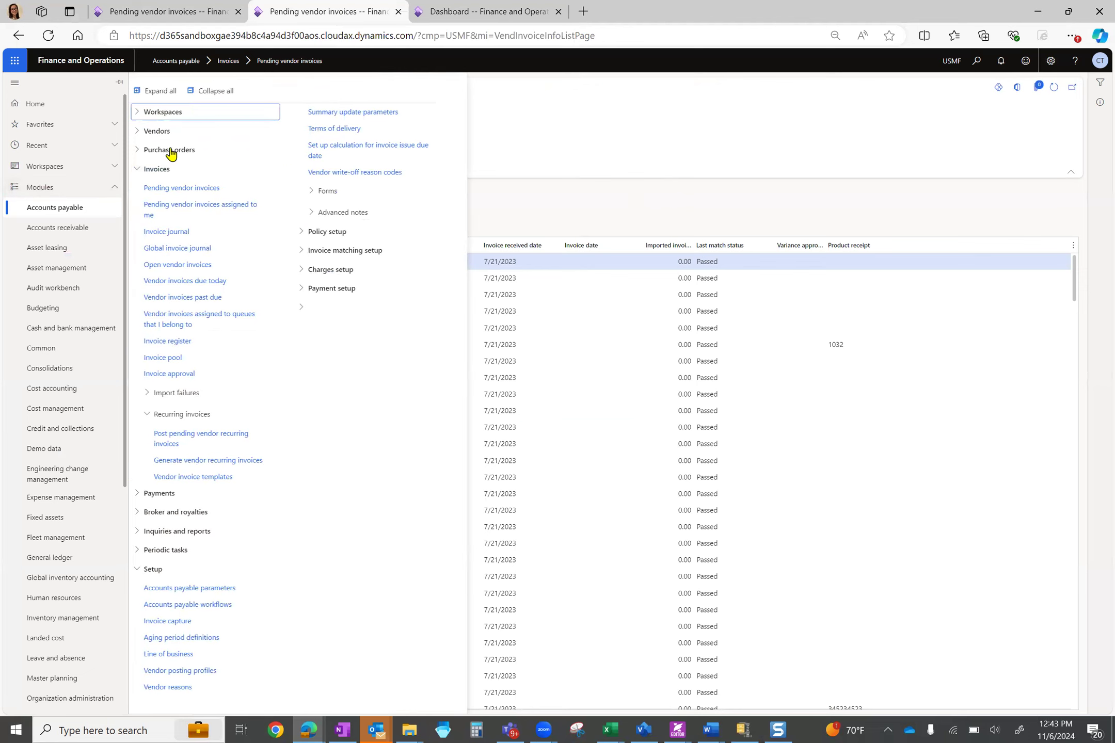
click(155, 131)
click(160, 149)
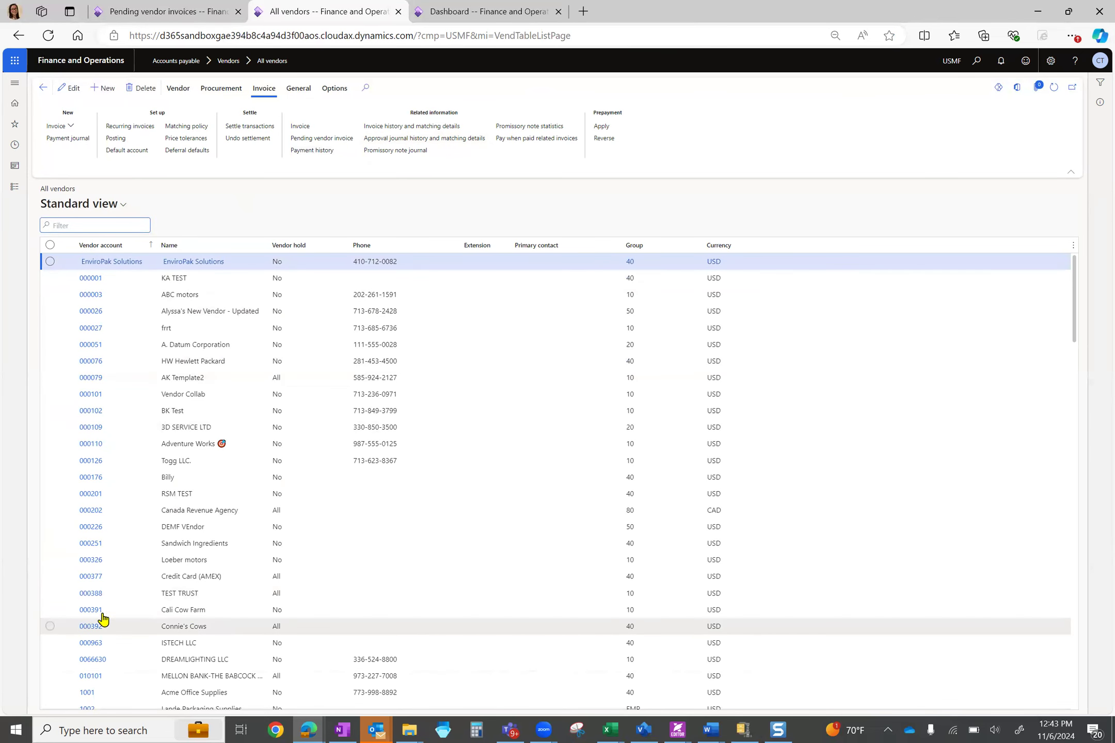
Step: Open the vendor transactions of Cali Cow Farm and refresh them to check the posting of invoice USMF-00011-1
click(50, 609)
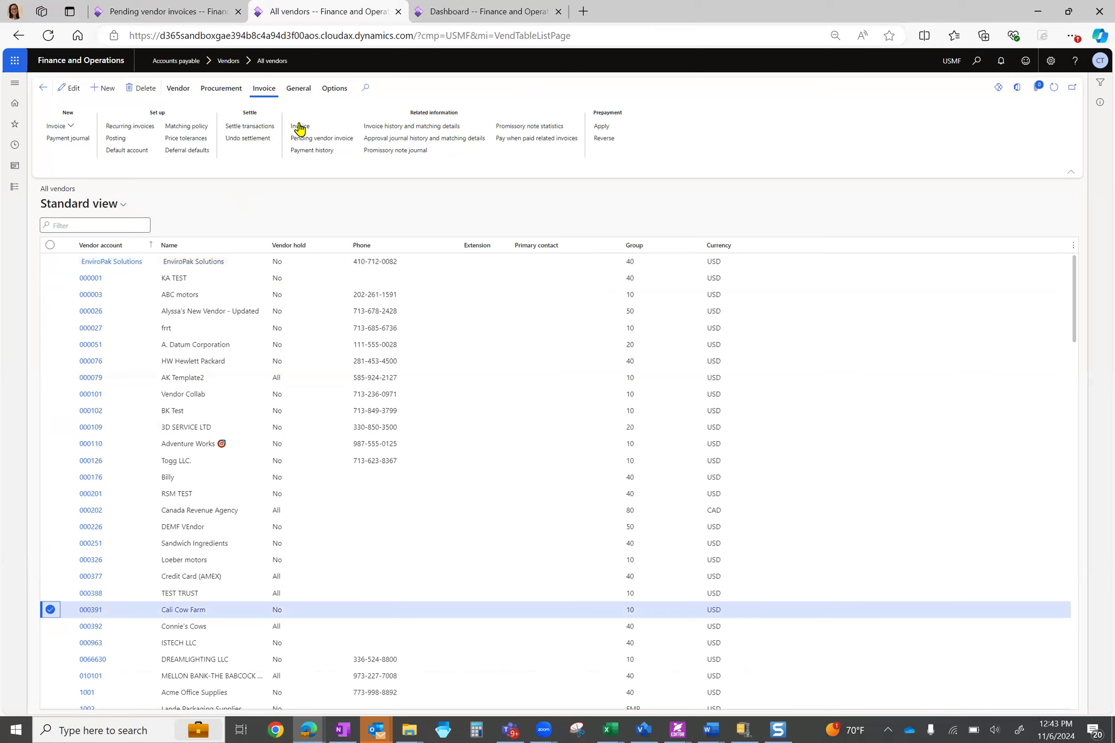
click(178, 88)
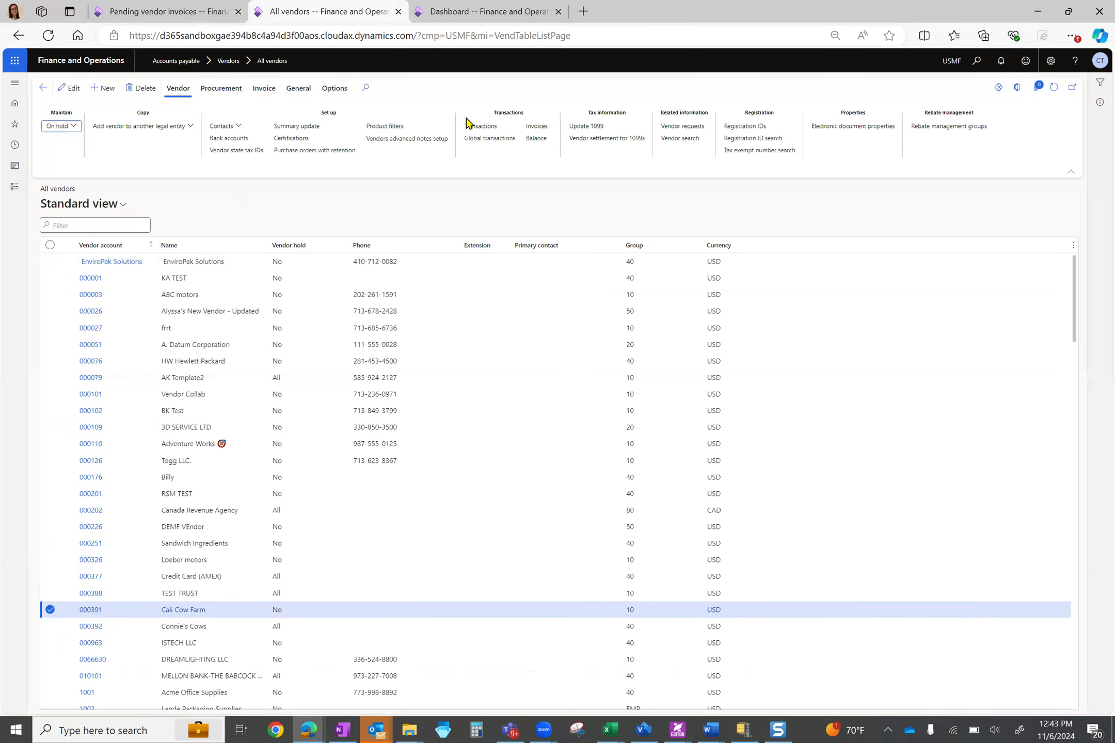
click(481, 127)
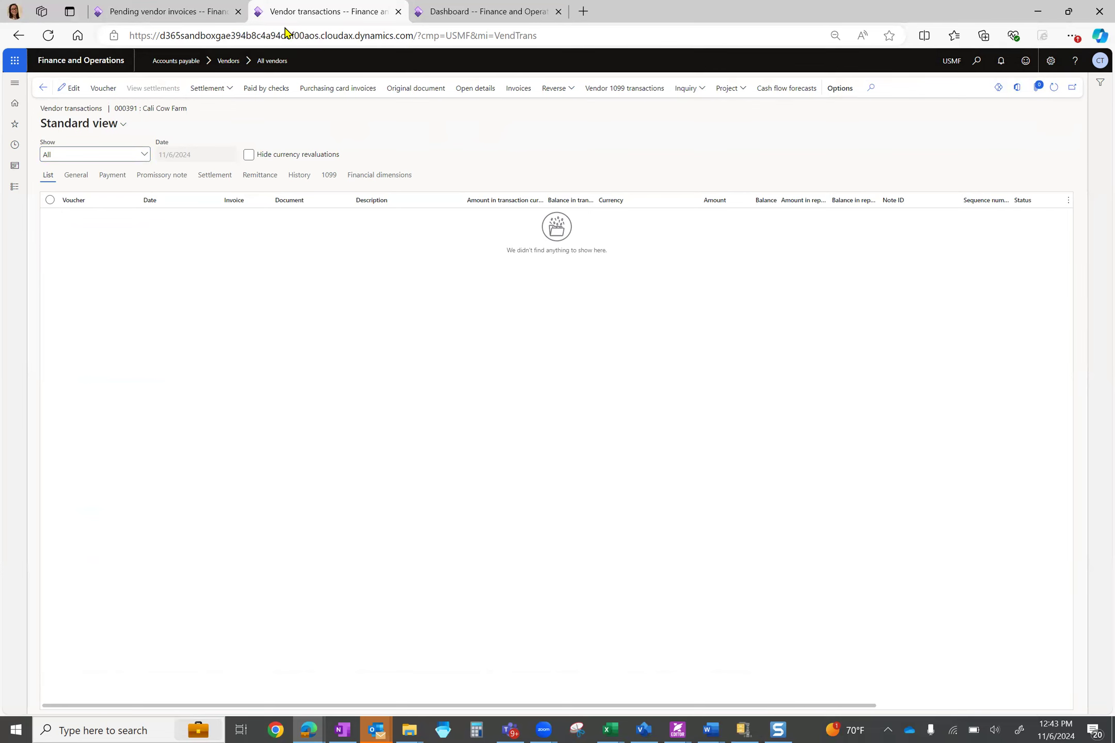
click(185, 12)
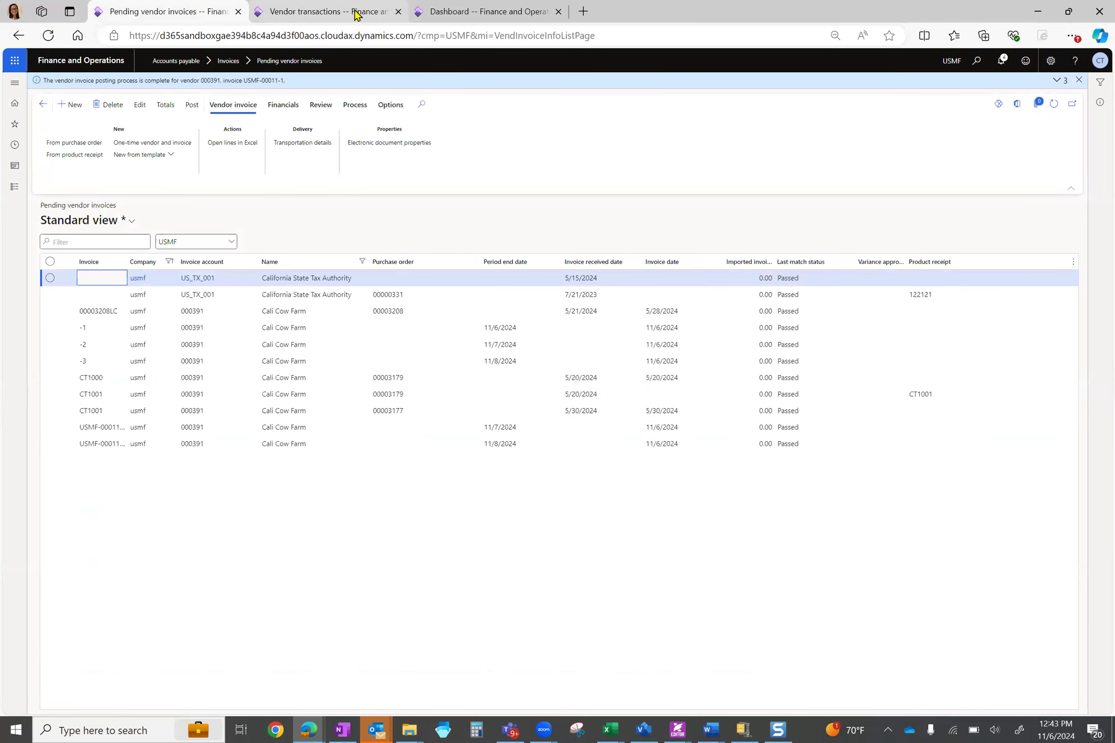
click(356, 14)
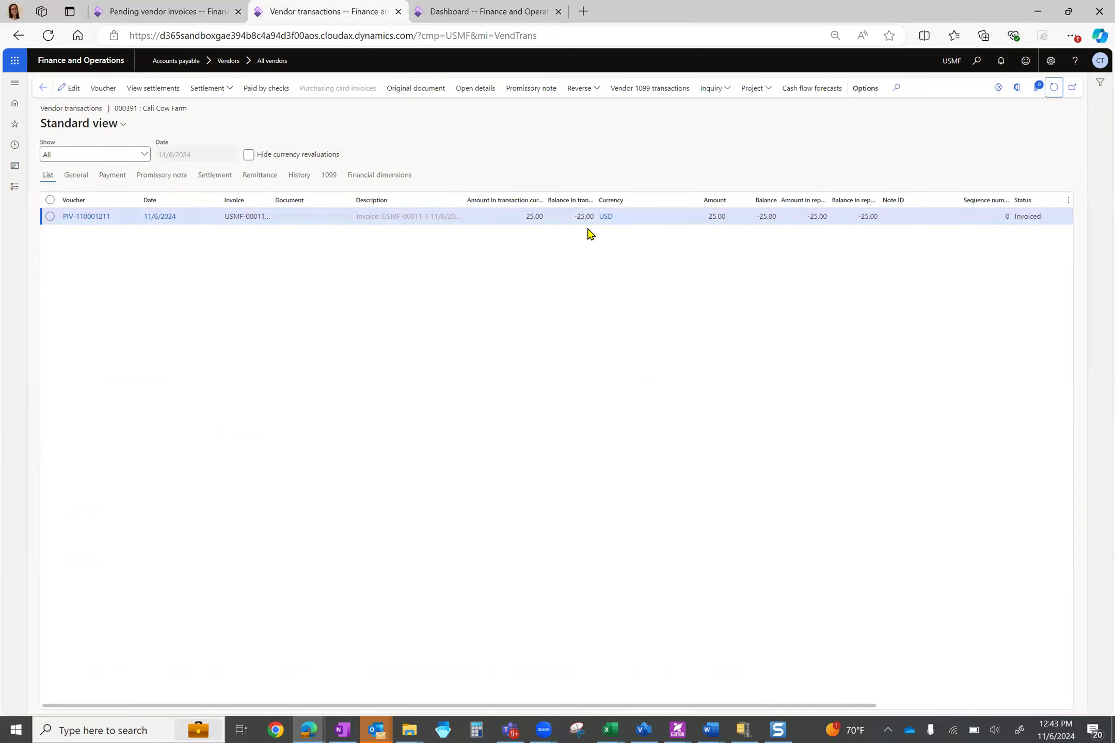
Step: Leave the pending vendor invoices, open recurrence USMF-00011 in the pending vendor recurring invoices, and post it
click(169, 11)
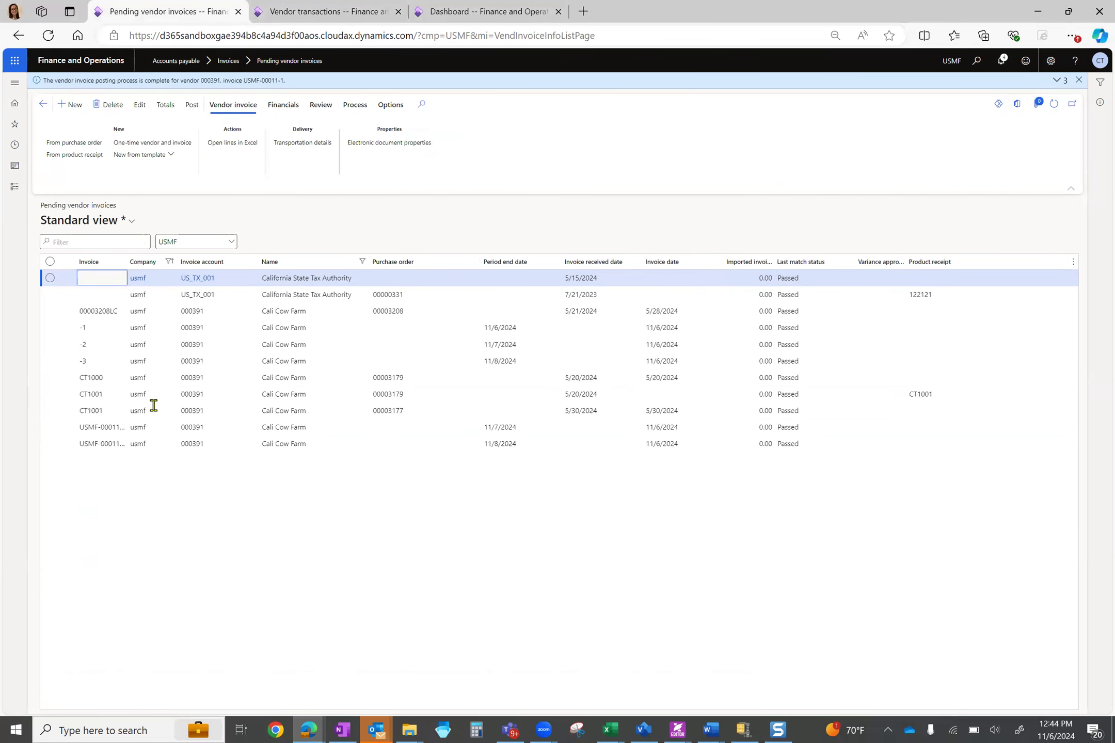
click(42, 109)
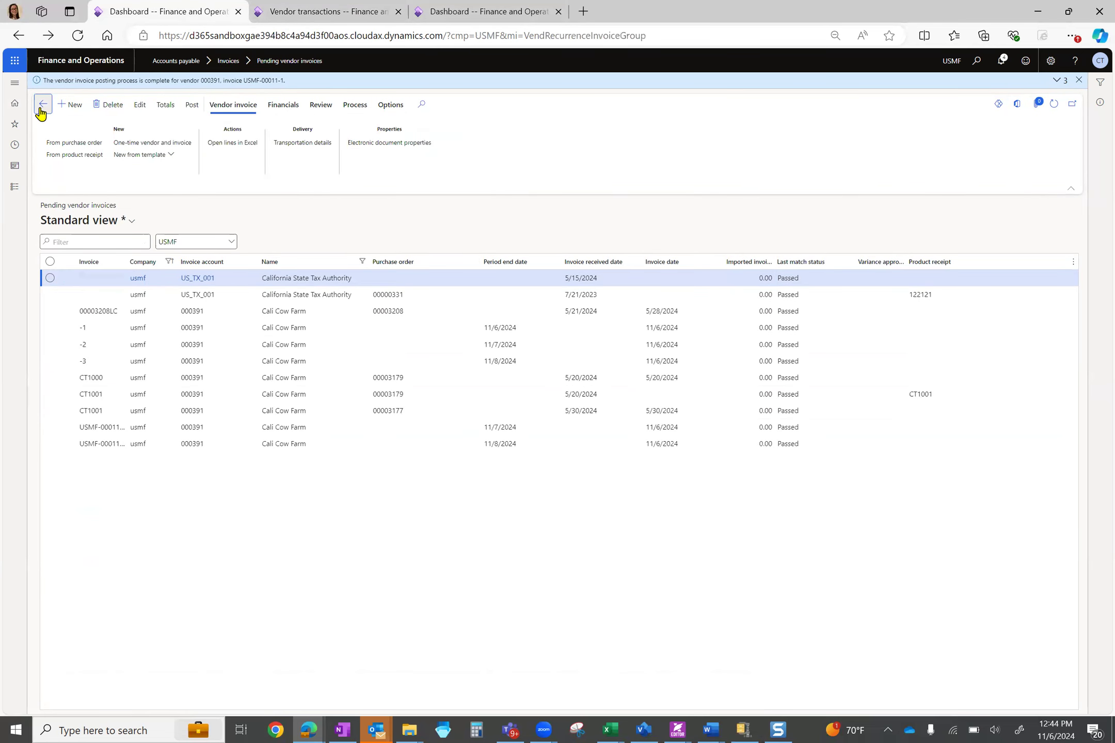
click(15, 187)
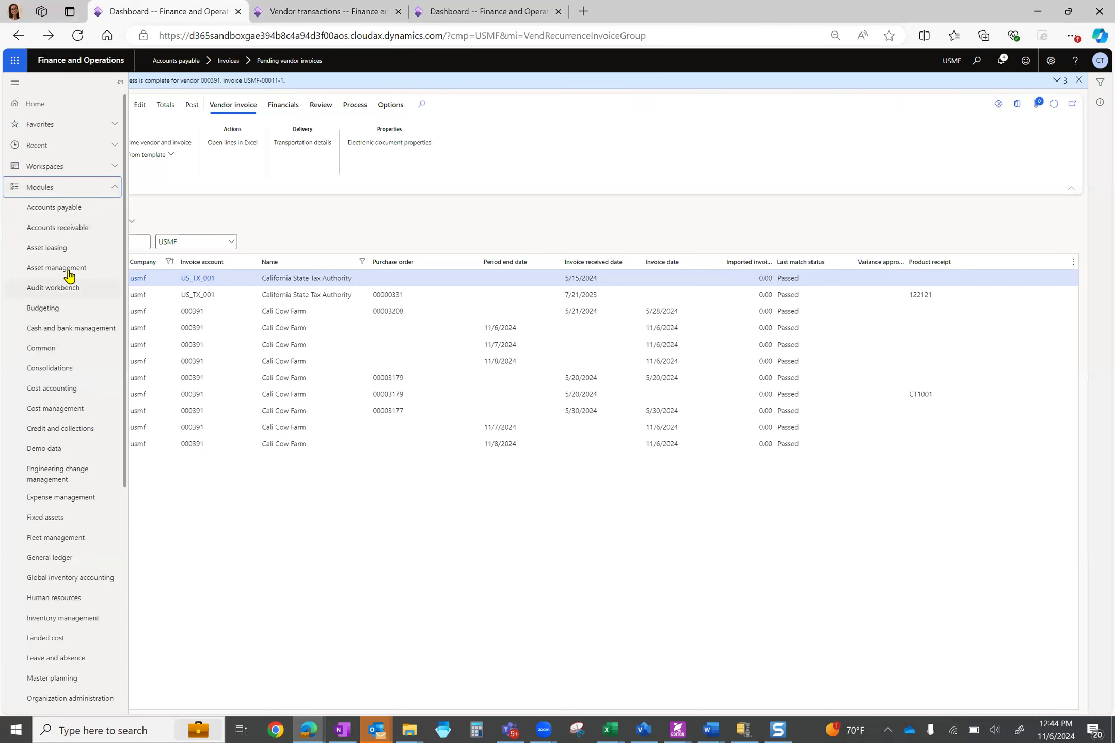
click(73, 213)
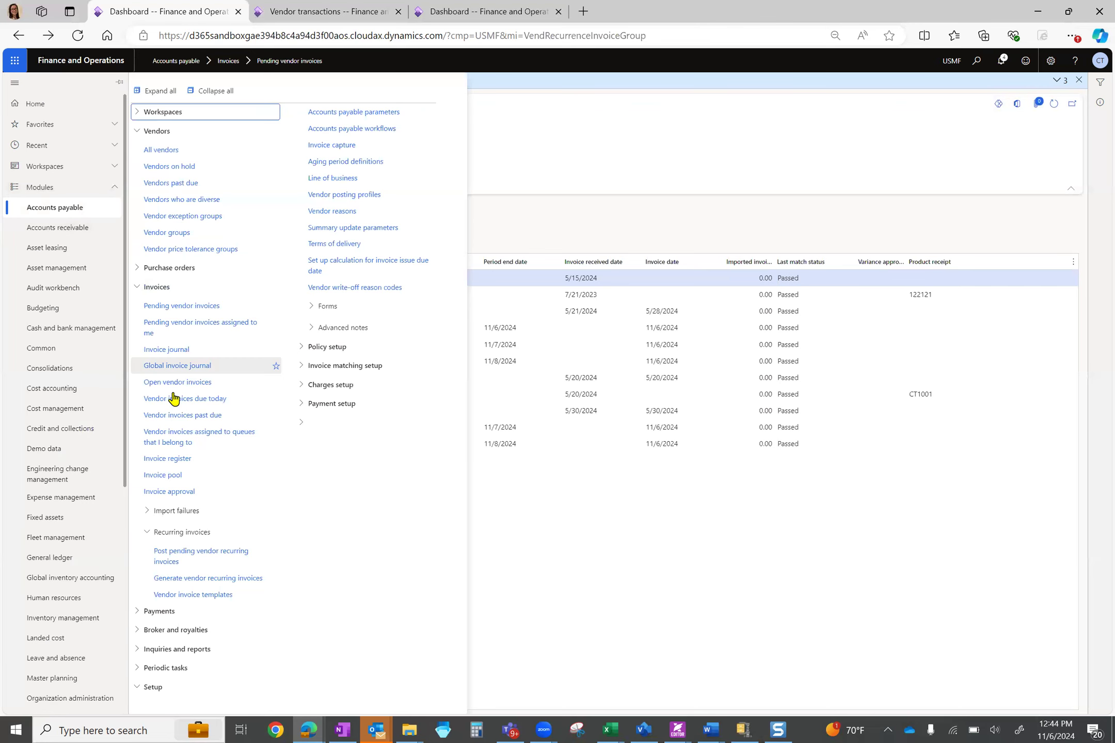
click(199, 557)
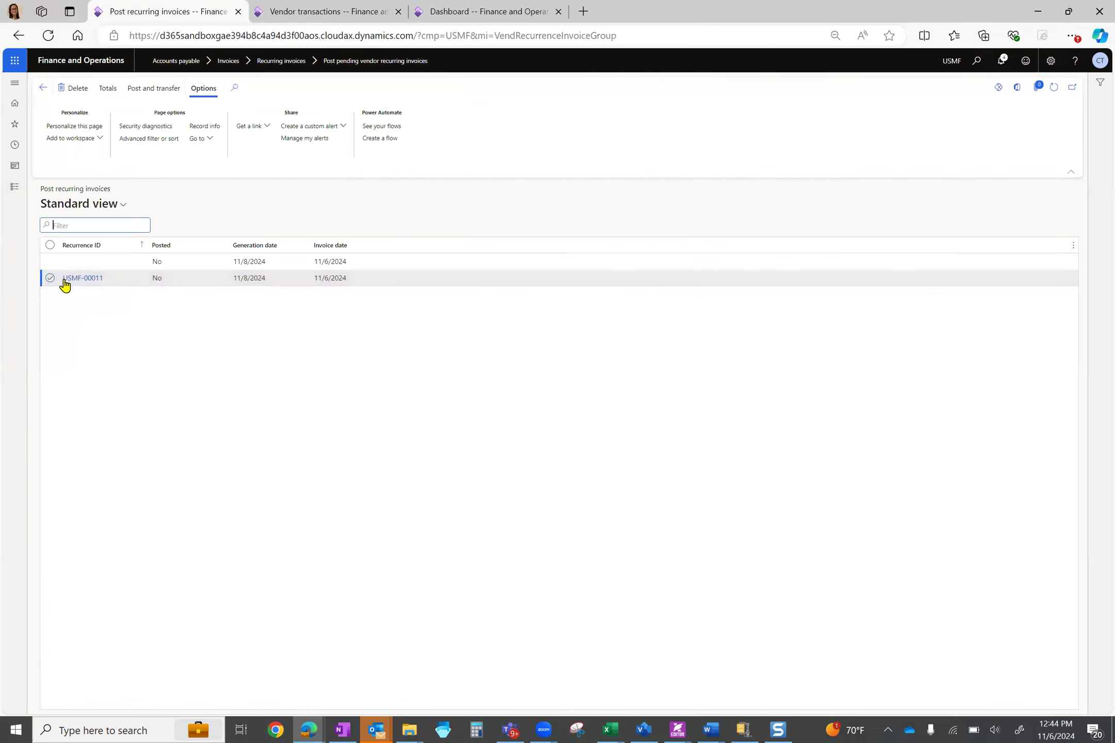
click(80, 279)
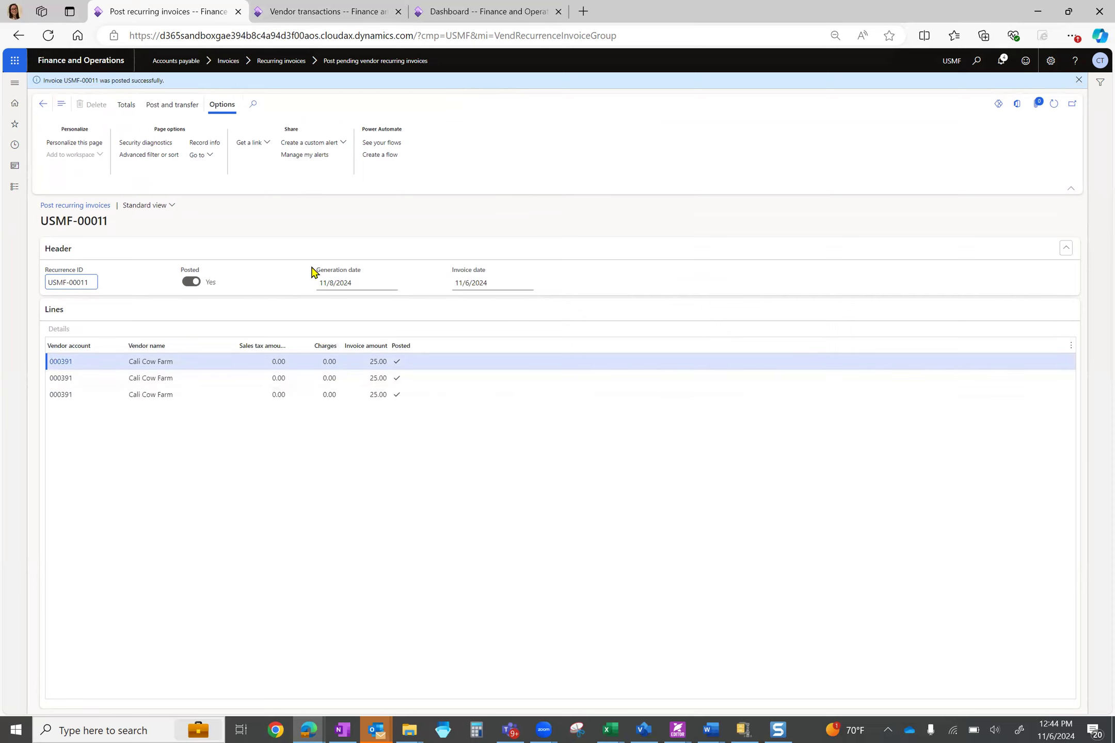
Step: Return to Cali Cow Farm's vendor transactions and refresh them to check the invoices posted from the recurrence
click(322, 18)
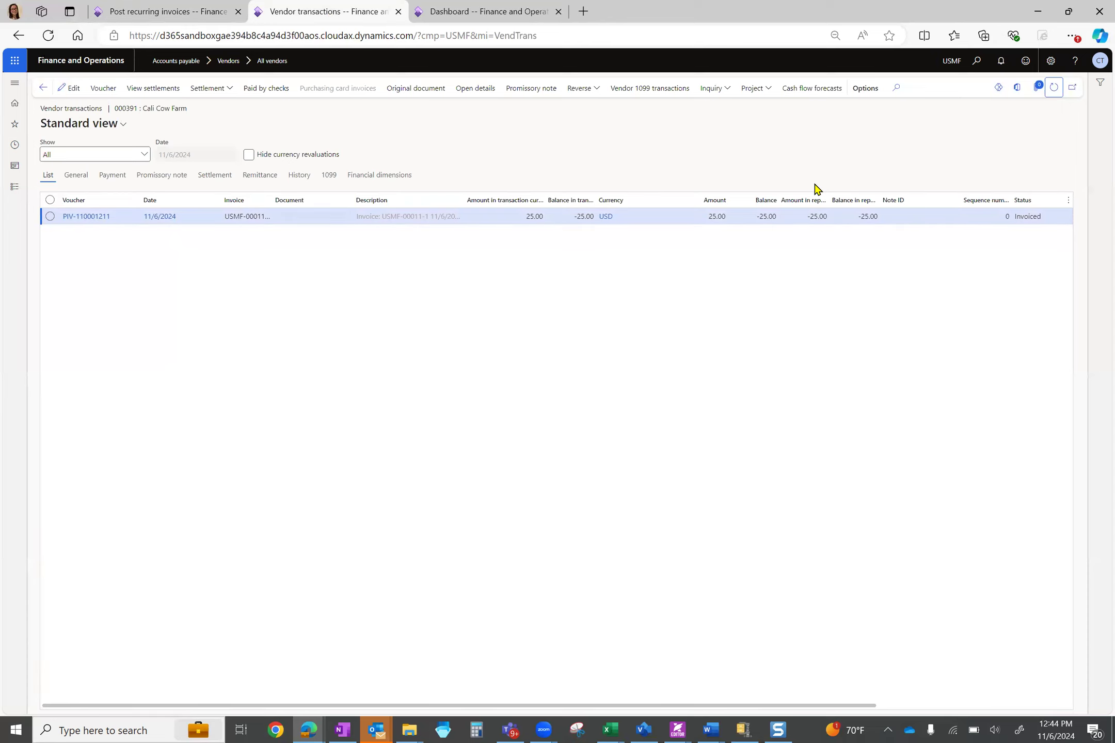
click(1053, 87)
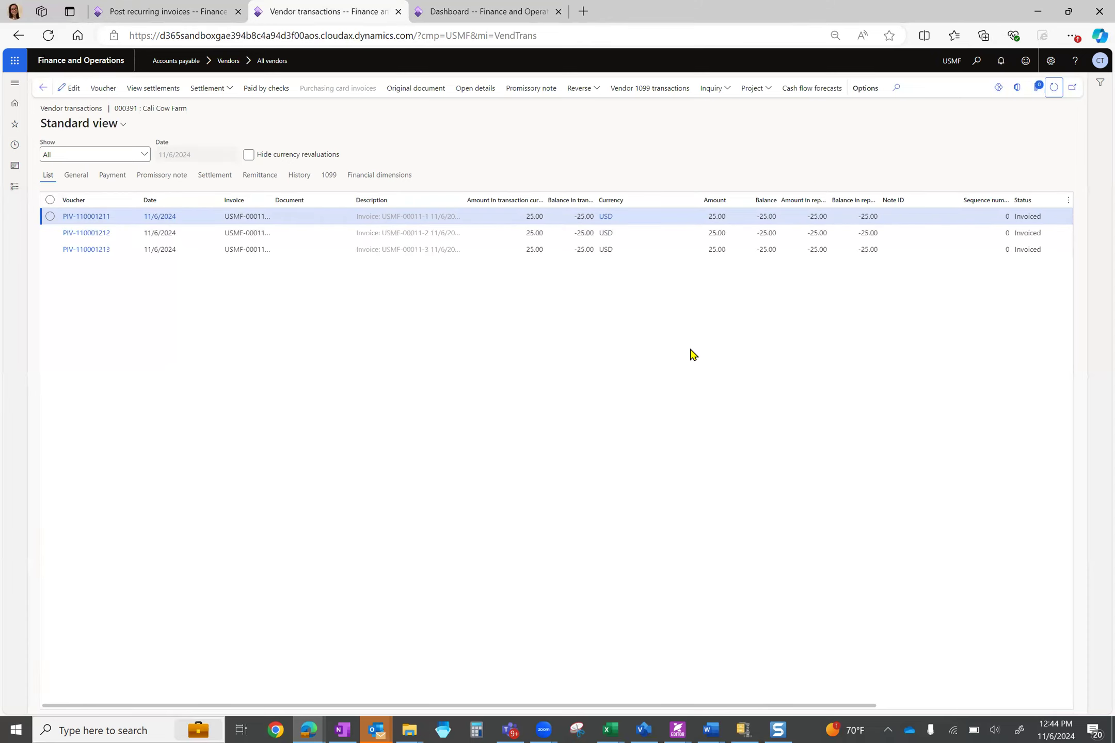